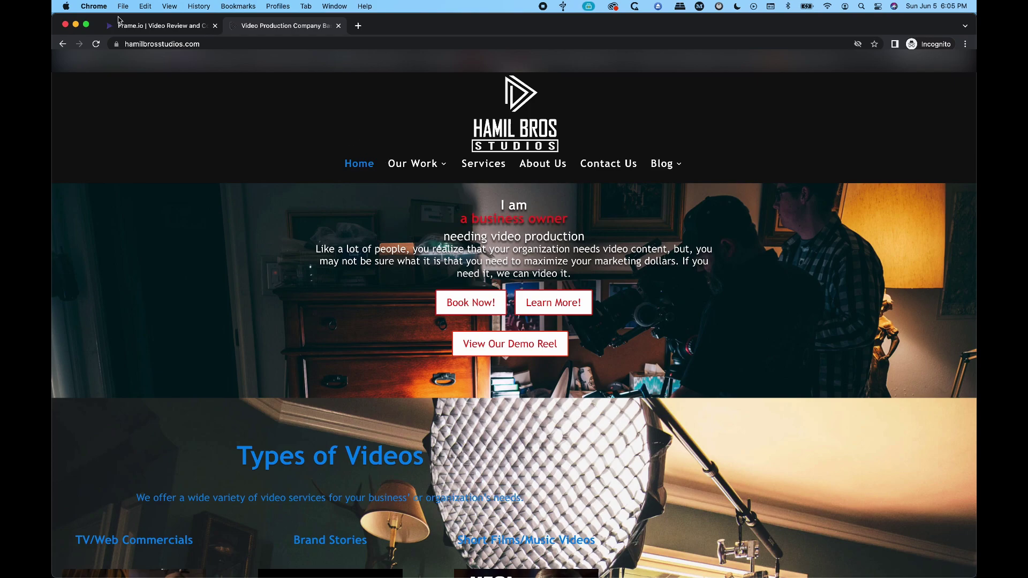
- Switch from the Hamil Bros Studios tab to the Frame.io homepage tab
click(148, 27)
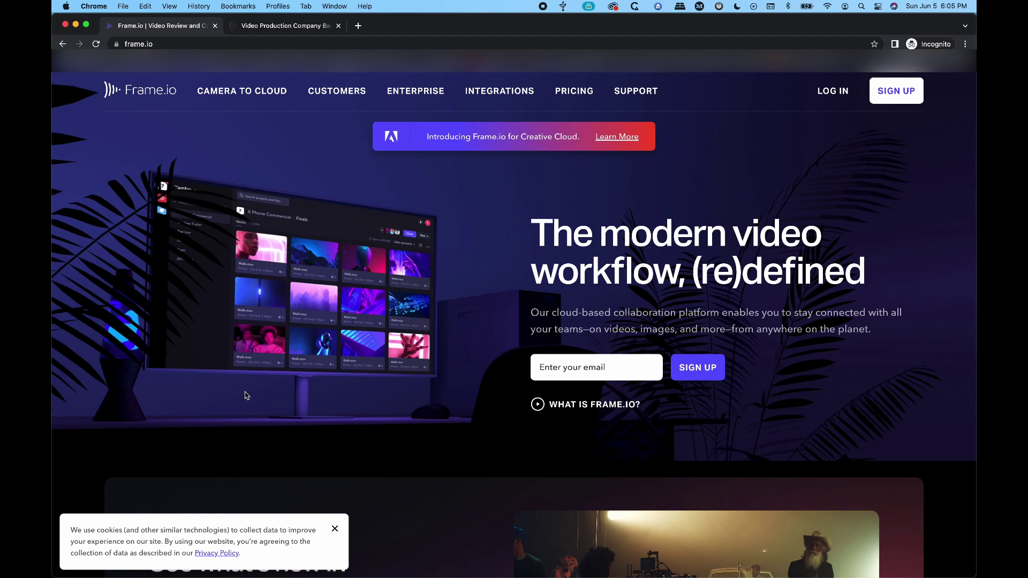
- Dismiss the cookie notice and chat greeting, then open a new blank incognito tab
click(335, 531)
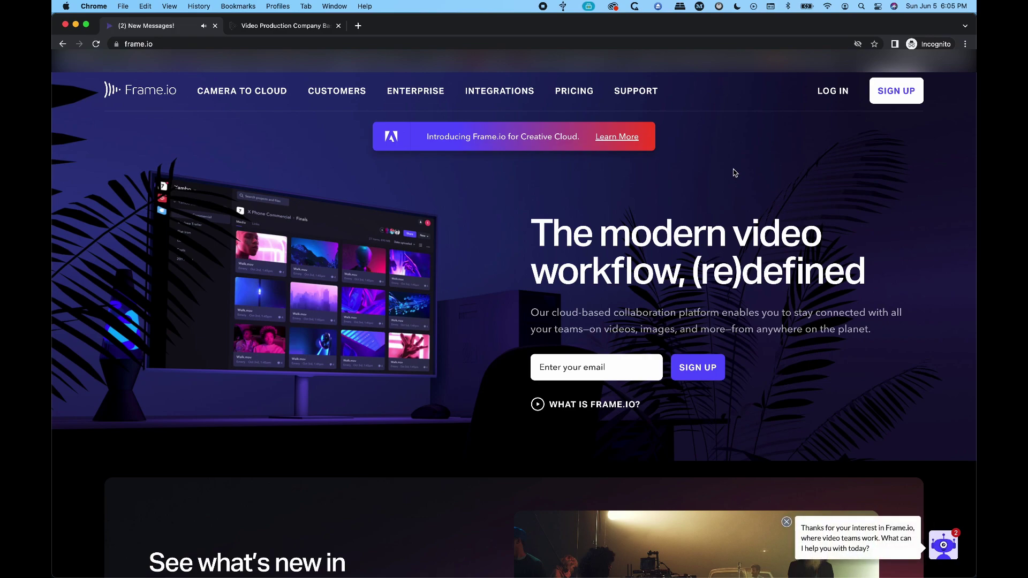
click(787, 522)
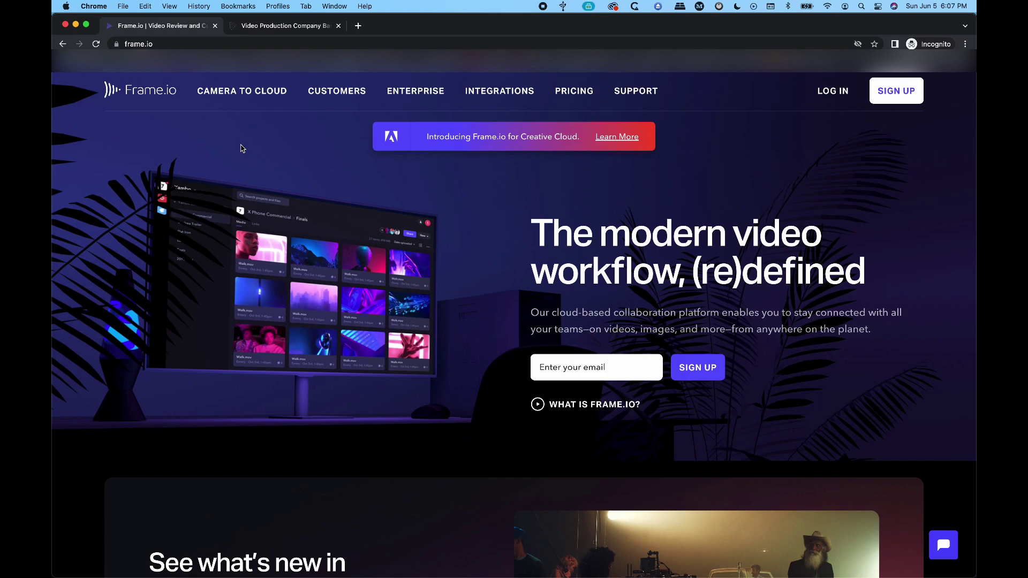
click(358, 26)
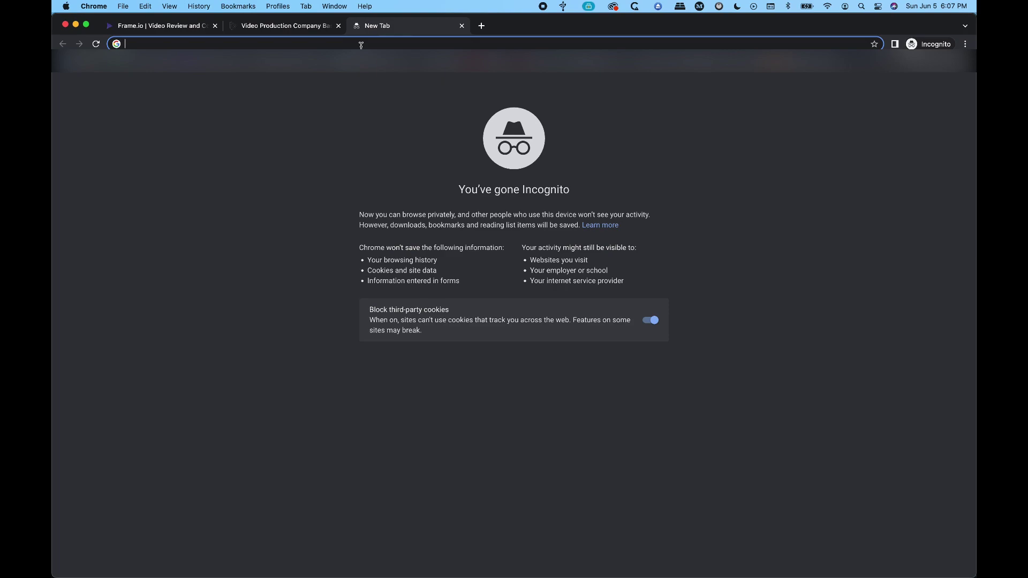
- Paste the shared f.io review link into the address bar and load the review page
text(https://f.io/l2WaYM4u)
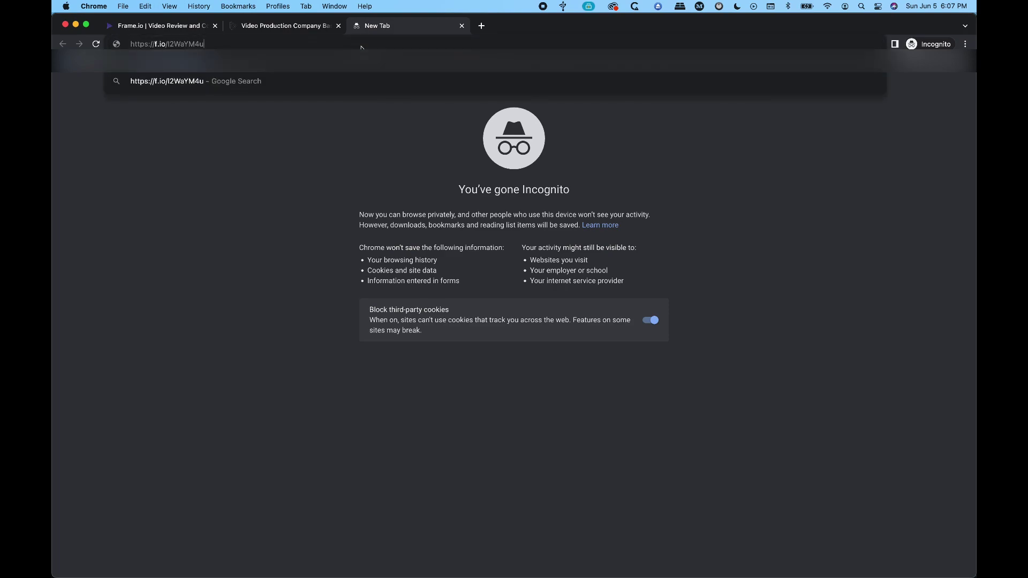
key(Return)
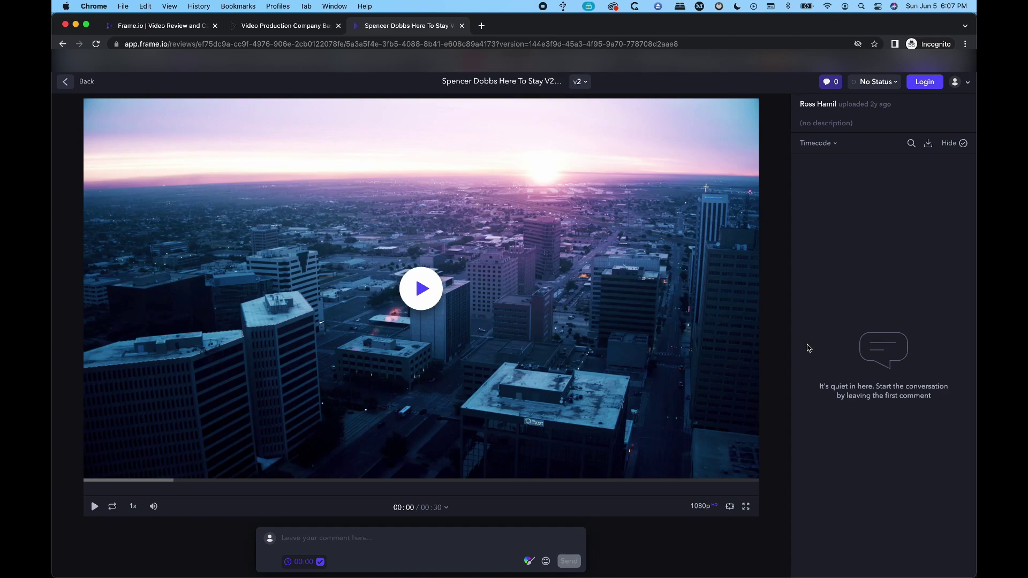
- Scrub ahead to the baseball stadium shot and fast-forward at 4x
click(97, 480)
drag(97, 481, 188, 486)
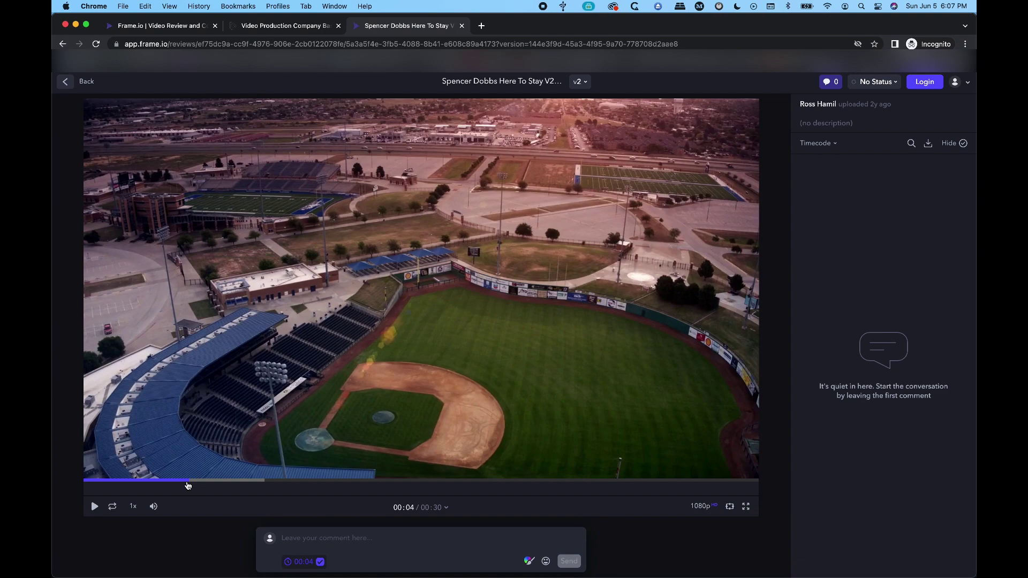
key(Left)
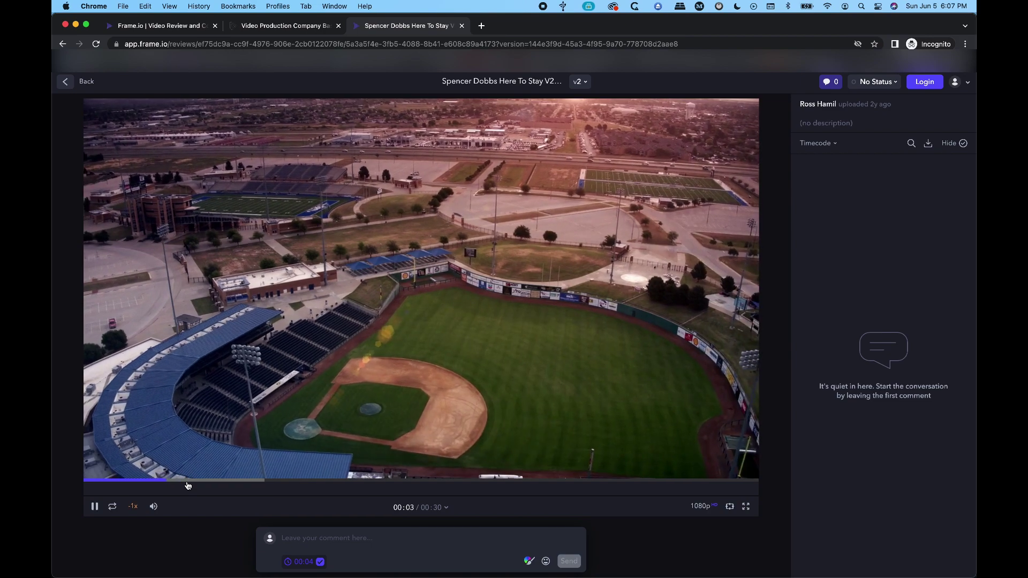
key(l)
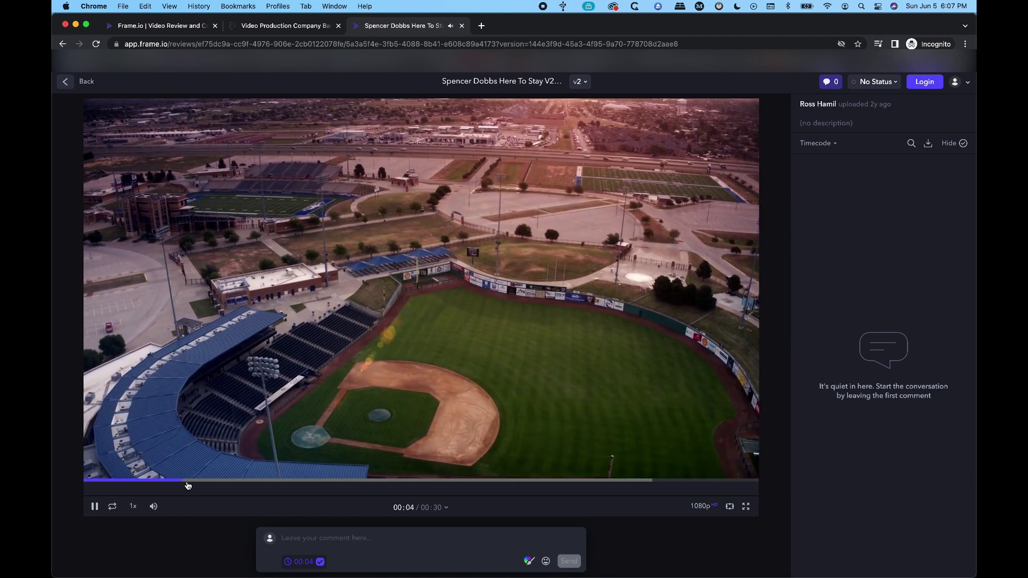
key(l)
key(l)
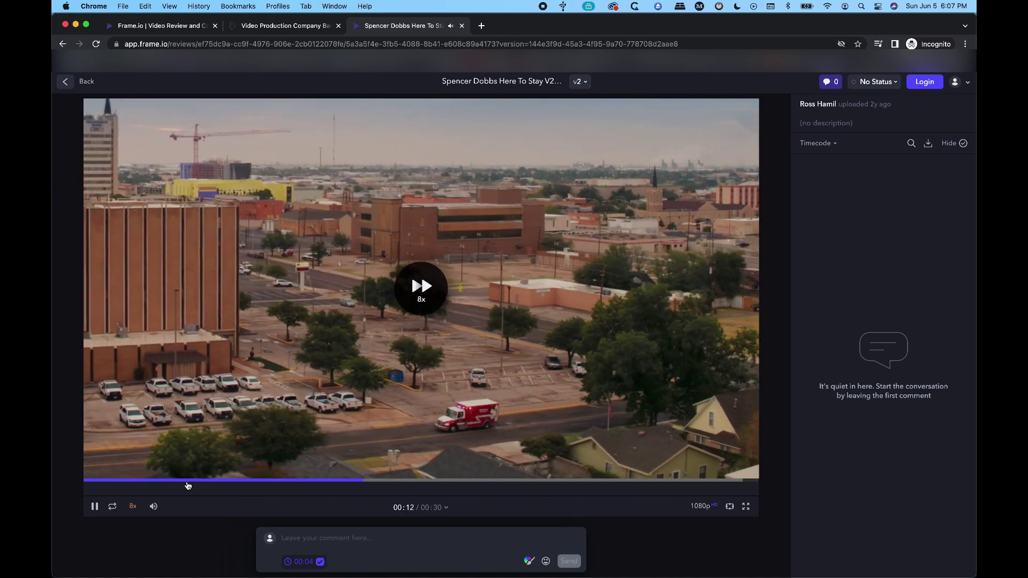
- Shuttle back and forth with J/K/L, then park the playhead on the street scene near 00:14
key(j)
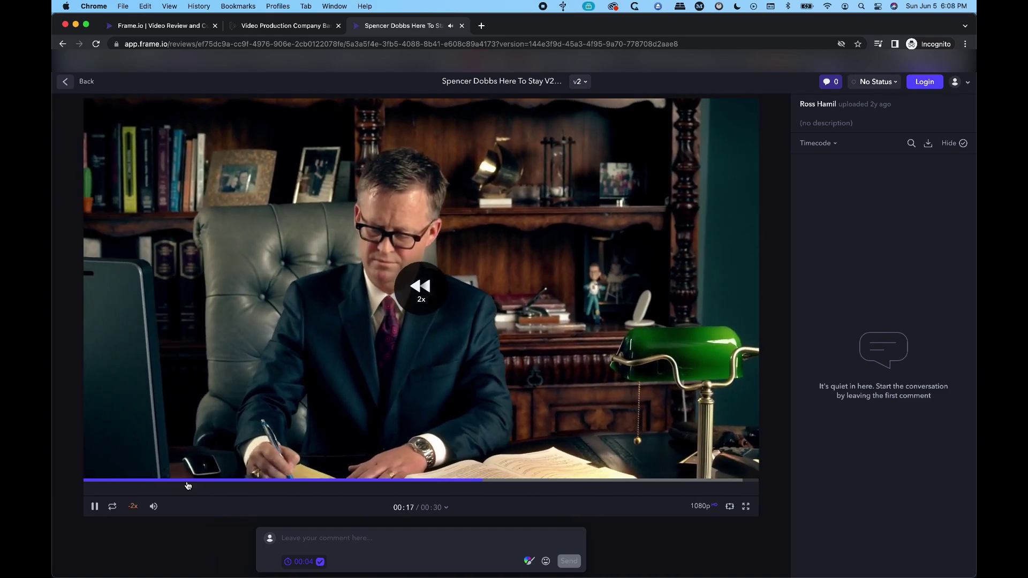
key(j)
key(k)
key(l)
key(l)
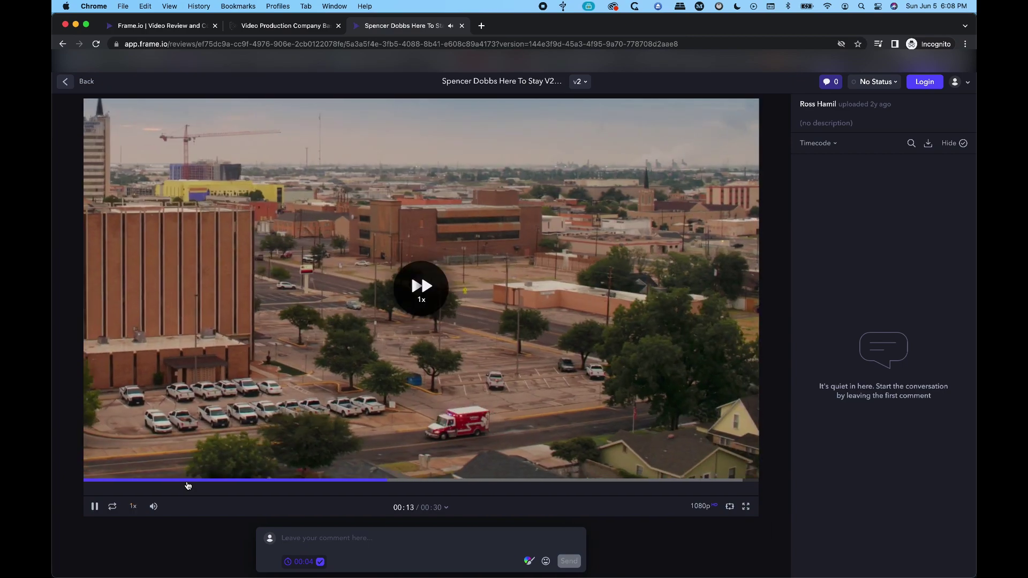
key(k)
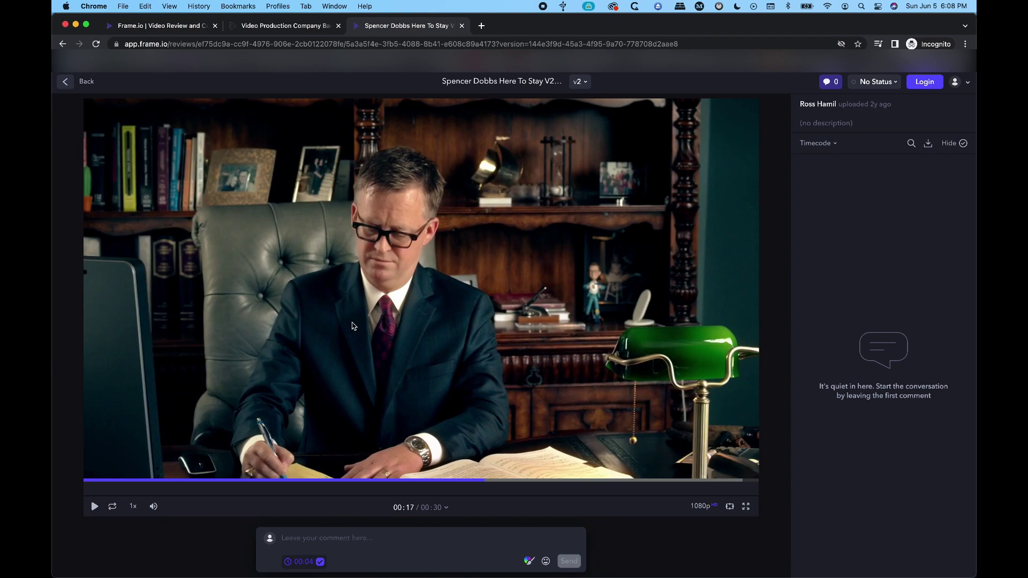
drag(488, 481, 401, 485)
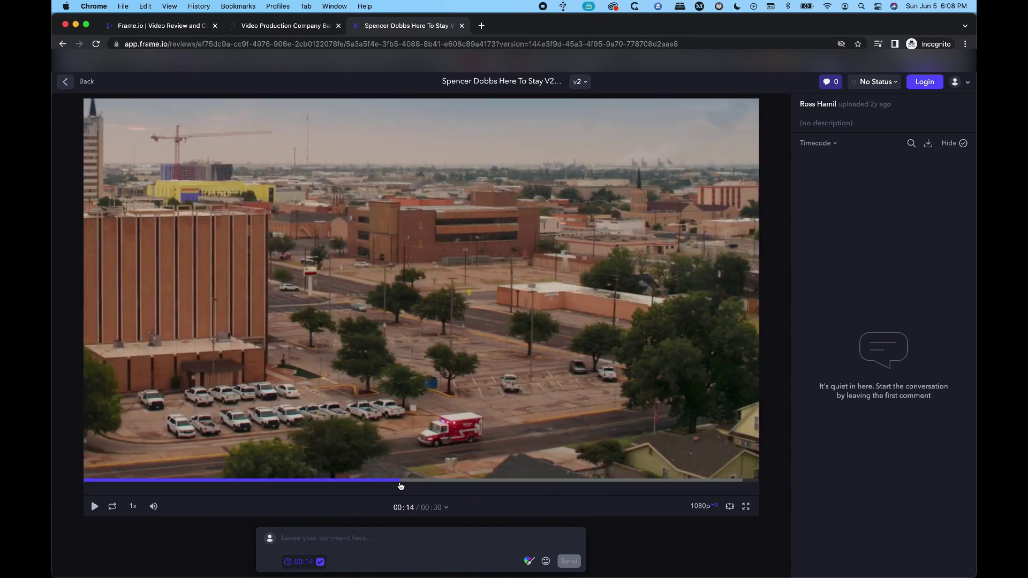
- Switch the player time display to Timecode and step frames back to 00:00:13:13
click(447, 509)
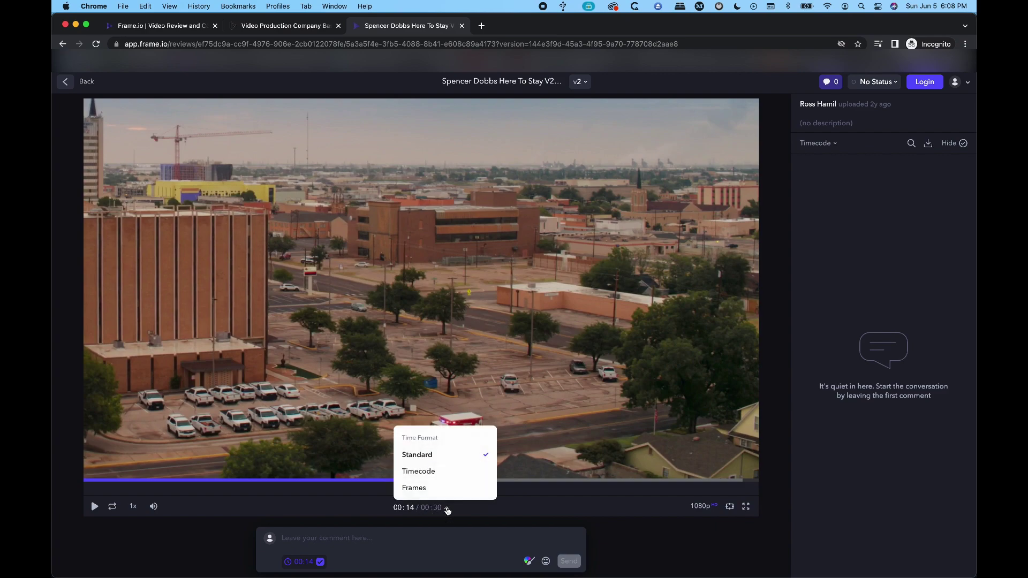
click(425, 471)
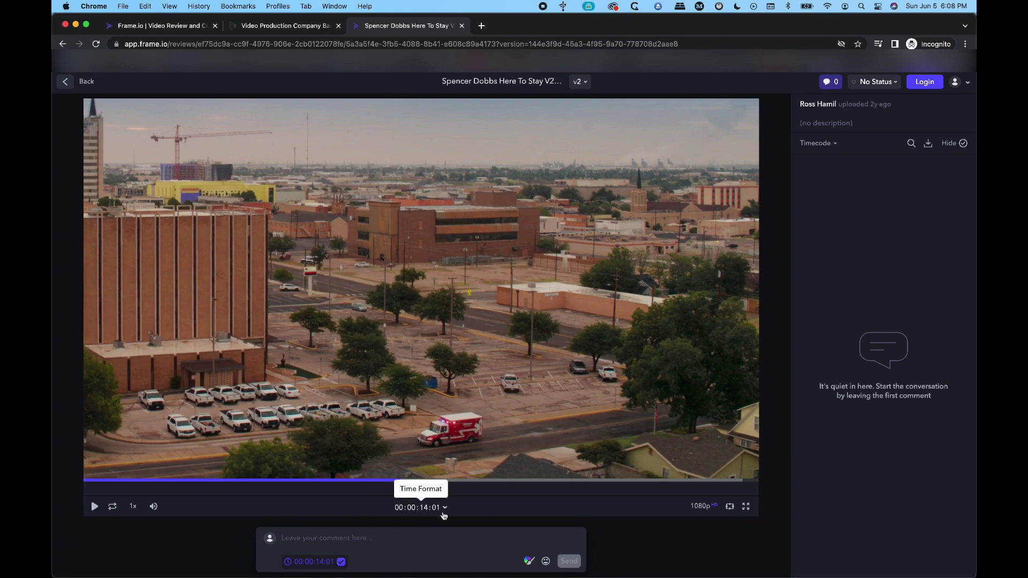
key(Right)
key(Right)
key(Right)
key(Right)
key(Right)
key(Right)
key(Right)
key(Right)
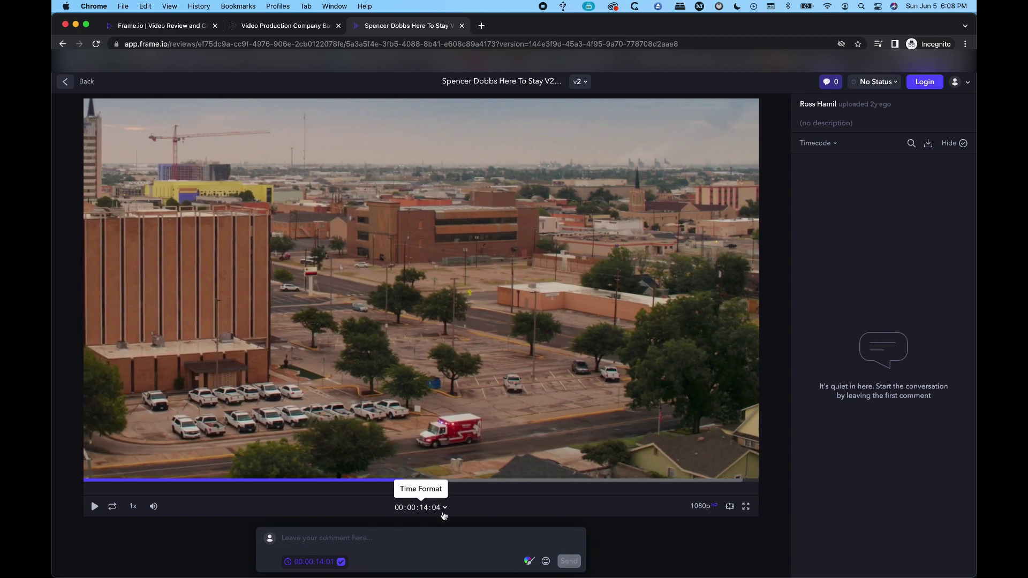
key(Right)
key(Right)
key(Right)
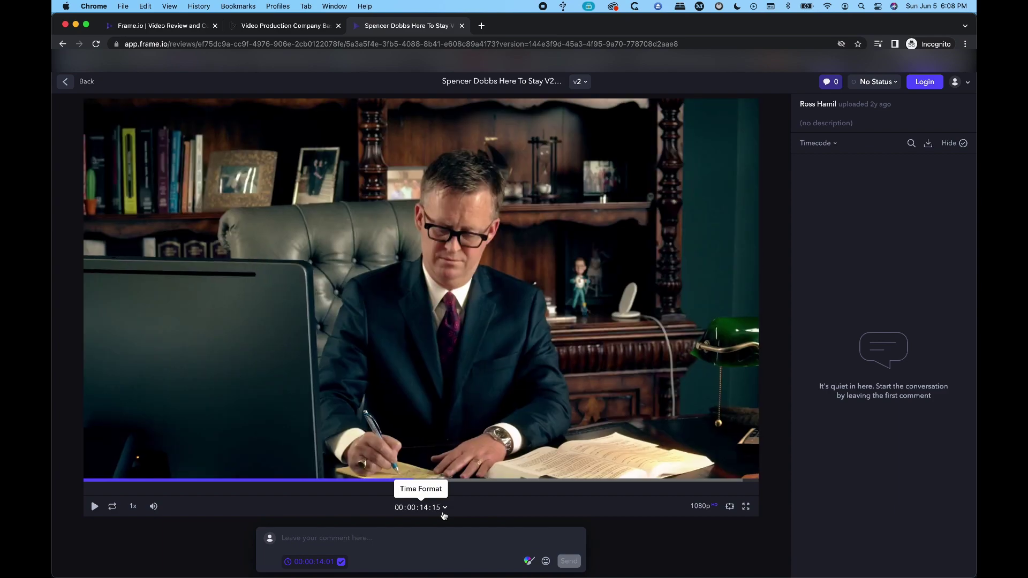
key(Left)
key(Left)
key(Left)
key(Left)
key(Left)
key(Left)
key(Left)
key(Left)
key(Left)
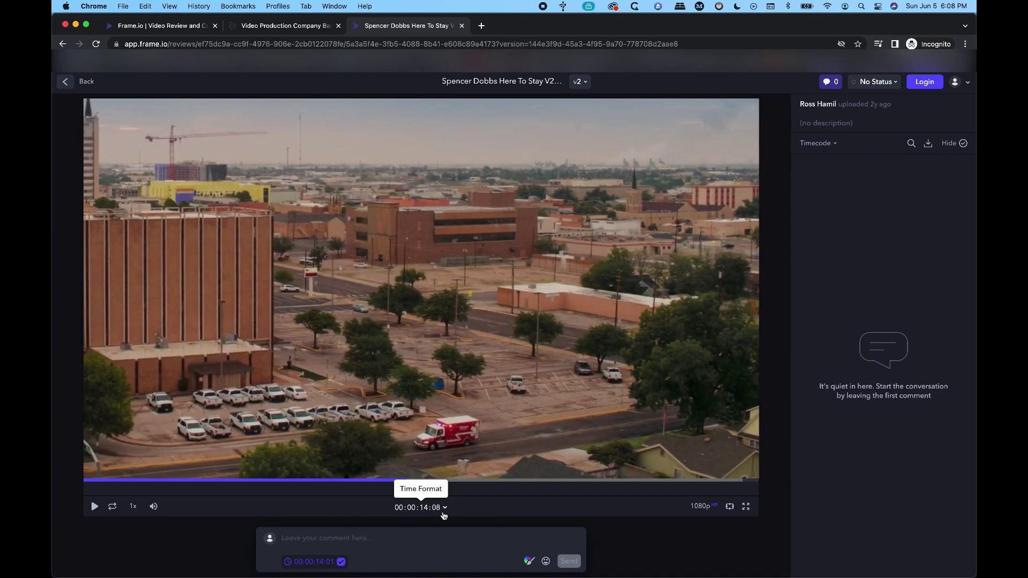
key(Left)
key(Left)
key(Left)
key(Left)
key(Left)
key(Left)
key(Left)
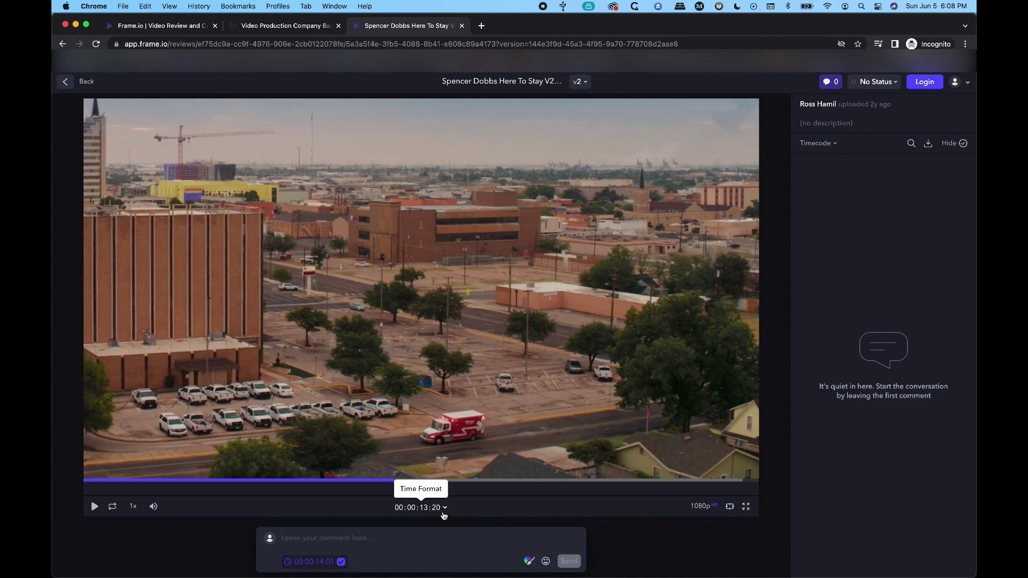
key(Left)
key(Left)
key(Left)
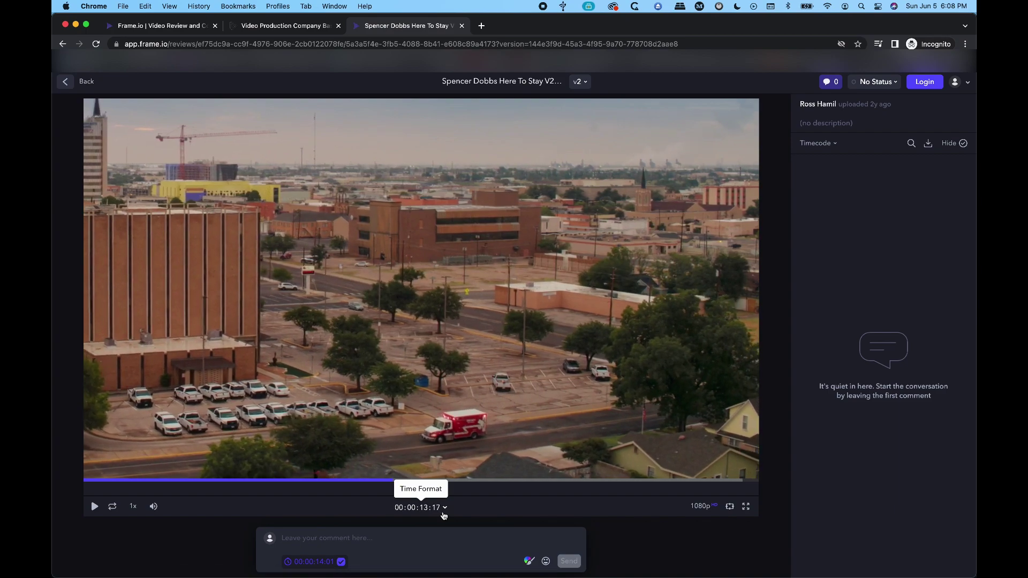
key(Left)
key(Left)
key(Left)
key(Left)
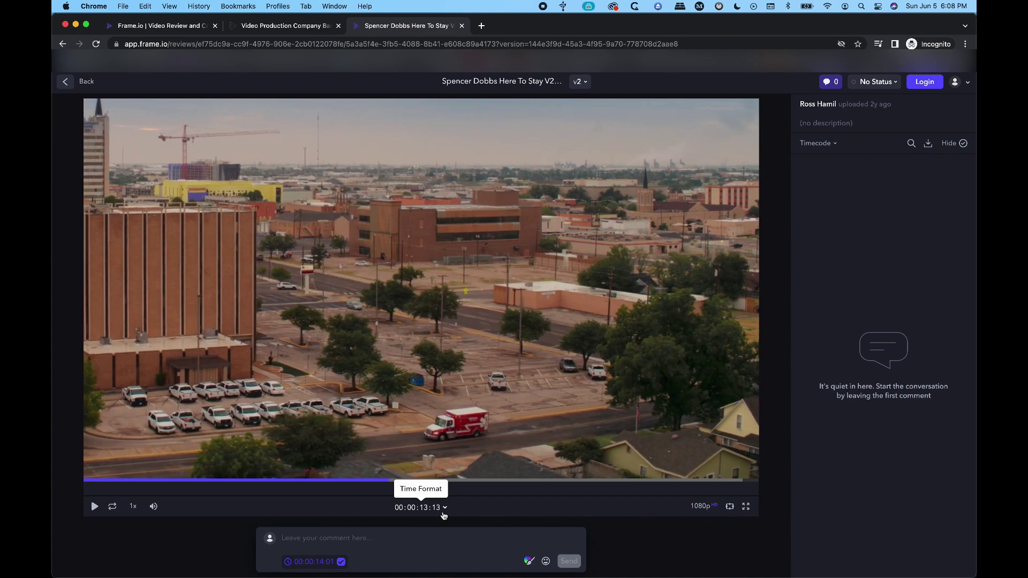
- Play forward and reverse, pause at 00:00:17:13, then drag back to the water tower shot at 00:00:08:17
key(l)
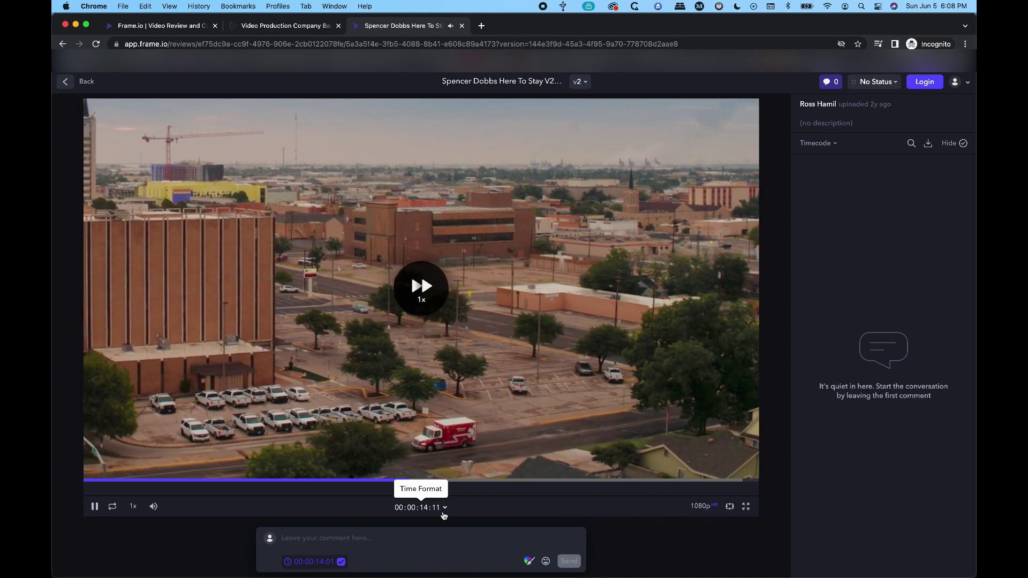
key(j)
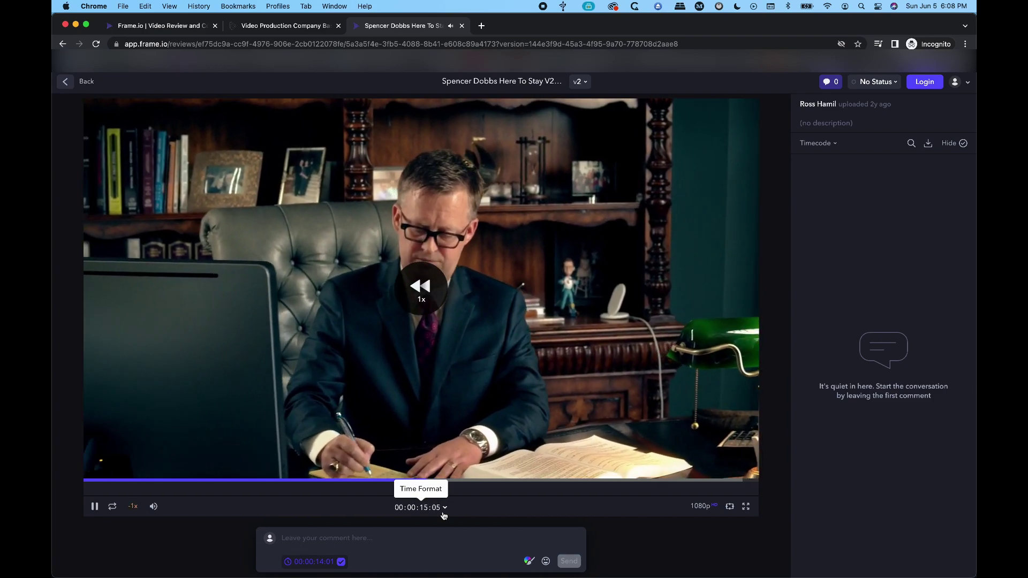
key(k)
key(l)
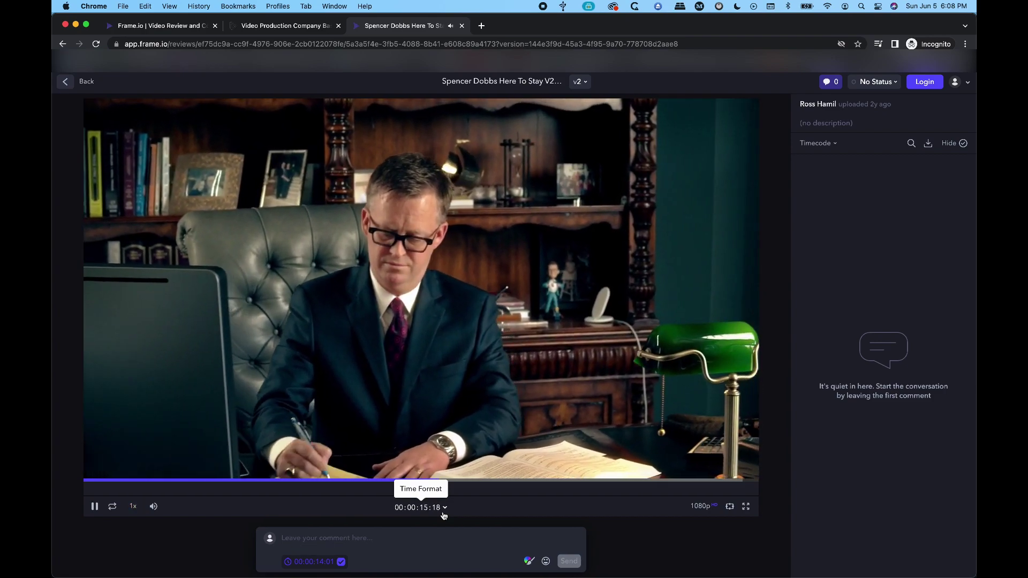
key(k)
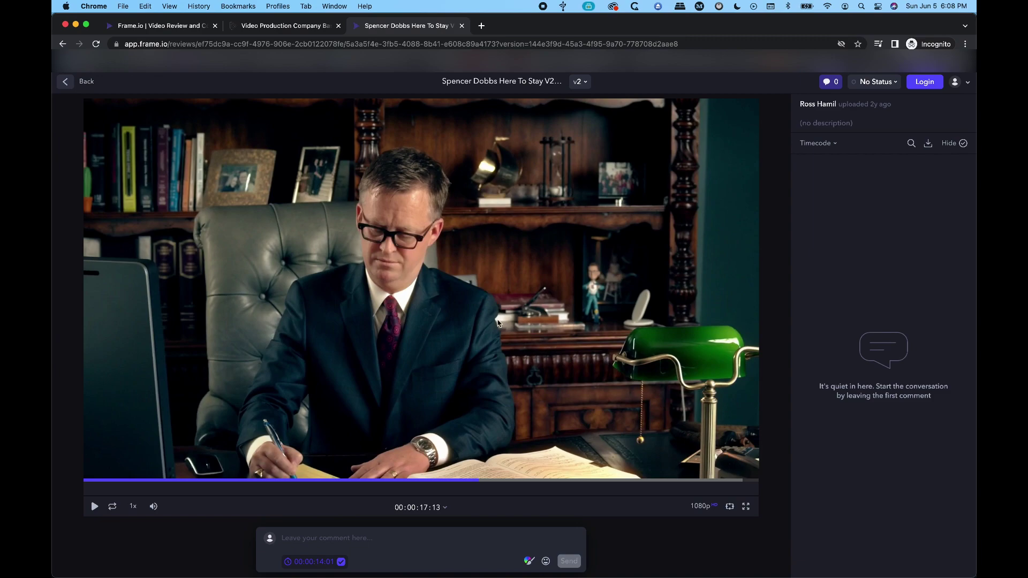
drag(480, 486, 280, 481)
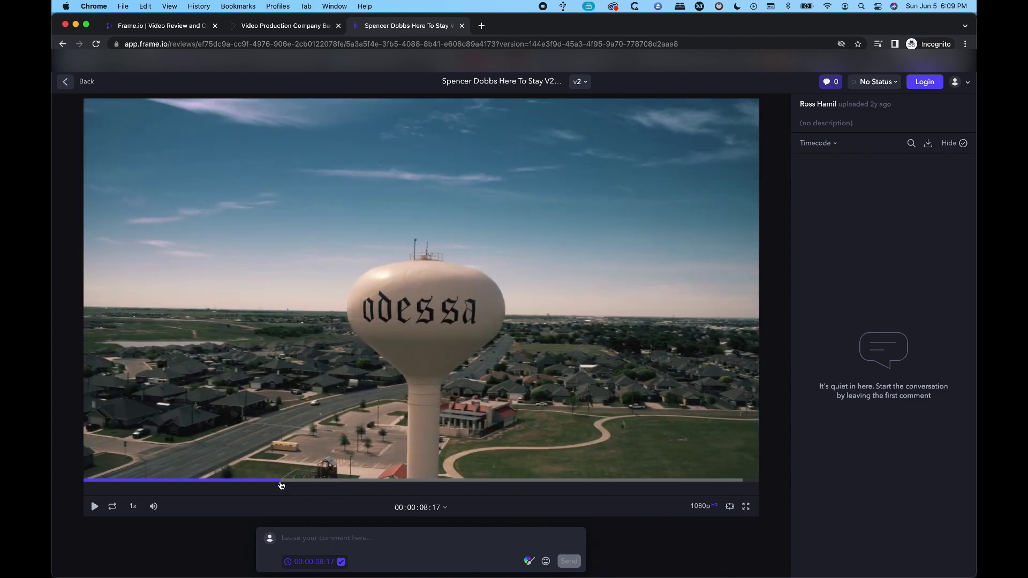
- Post 'Is that sky real?' at 00:00:09:19, entering the reviewer's e-mail to confirm
drag(281, 481, 306, 473)
click(322, 539)
text(Is that sky real?)
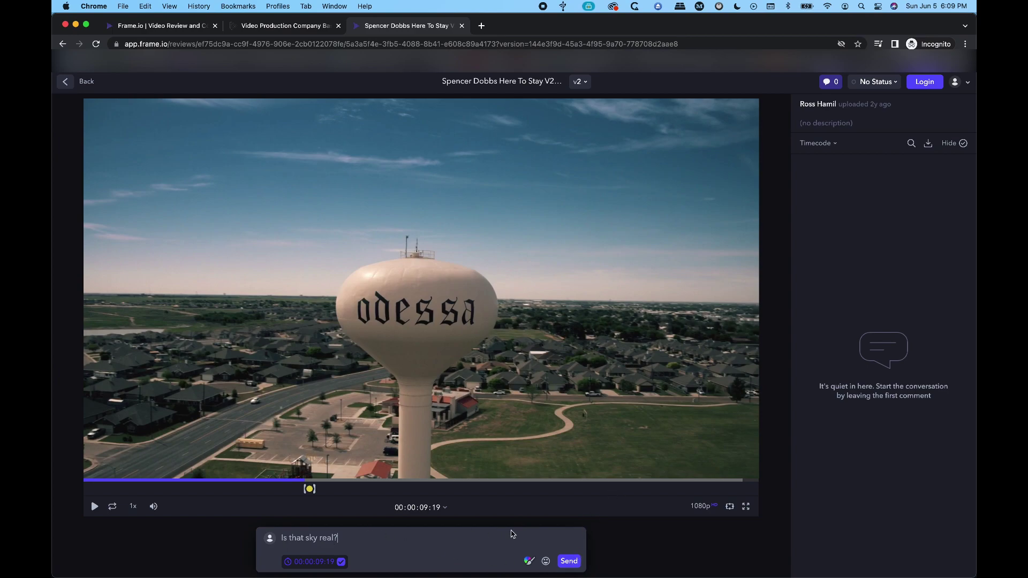
click(571, 562)
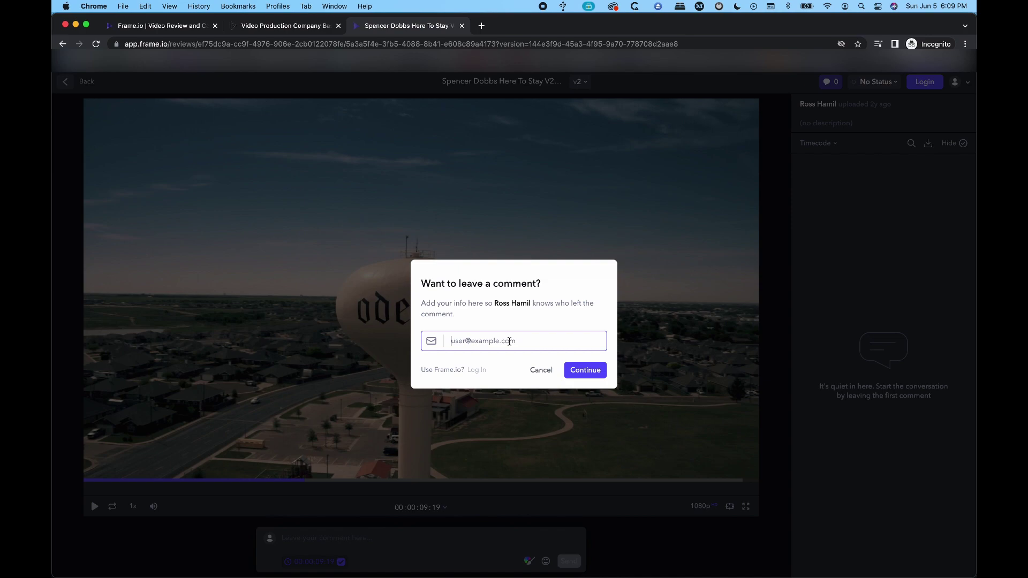
text(ross)
click(508, 367)
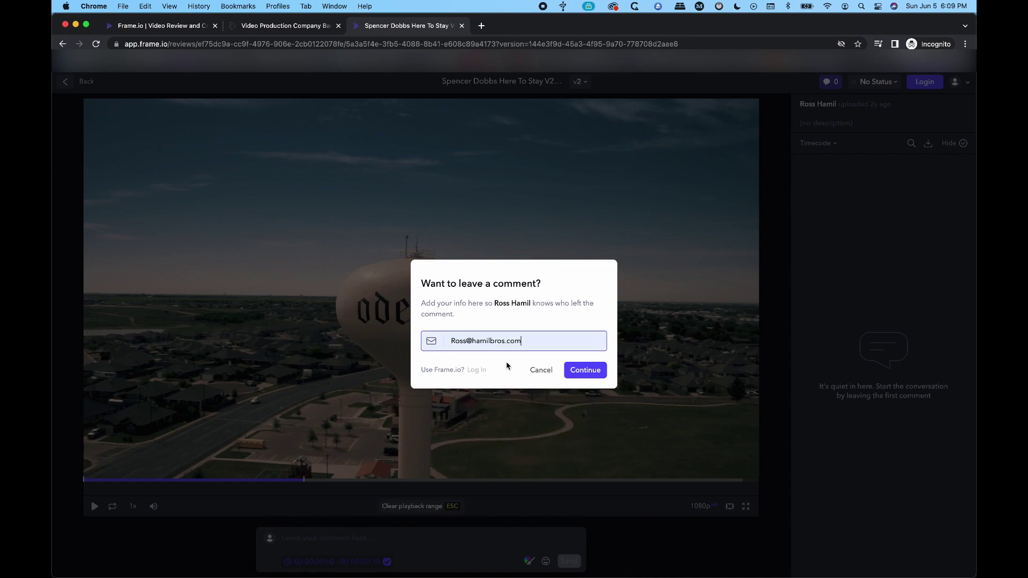
click(582, 370)
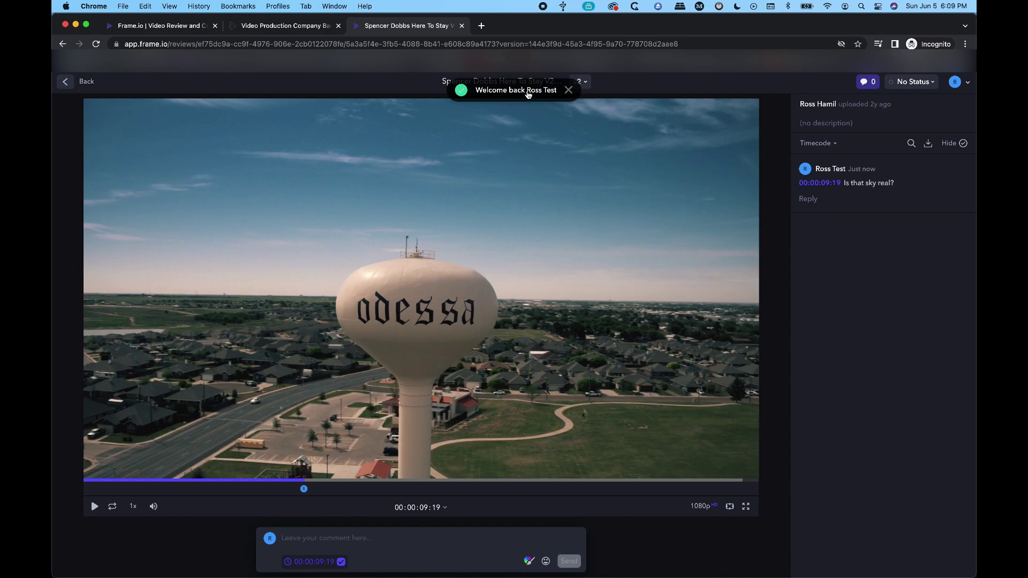
- Reply 'It looks like it's fake' in a thread under the 'Is that sky real?' comment
mouse_move(834, 166)
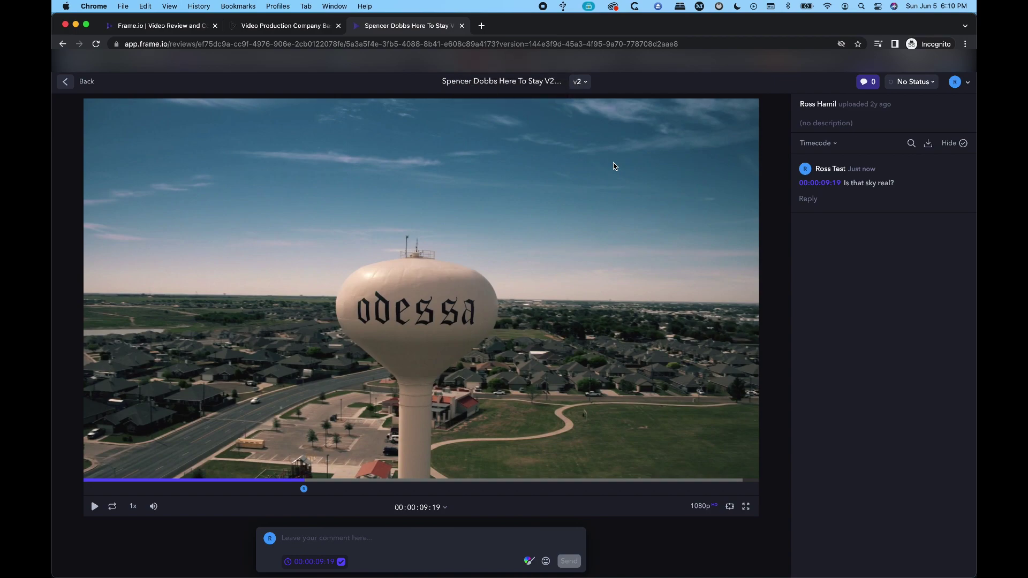
mouse_move(869, 185)
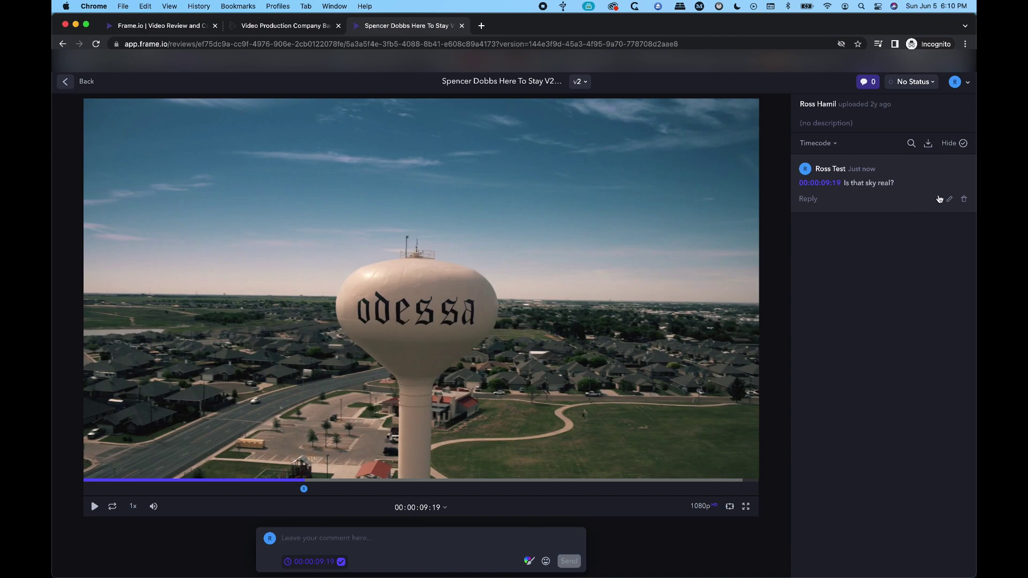
click(810, 199)
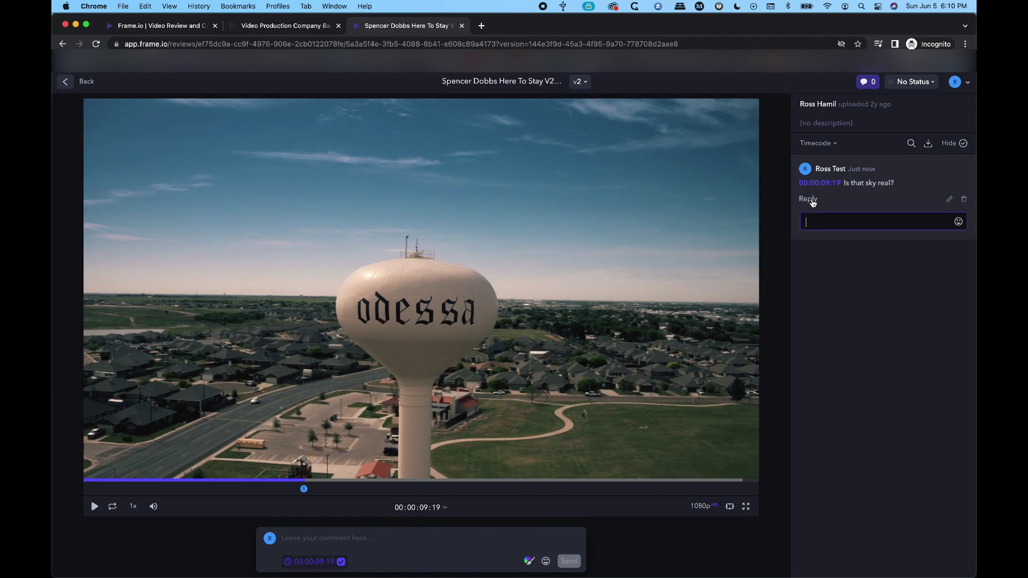
click(825, 223)
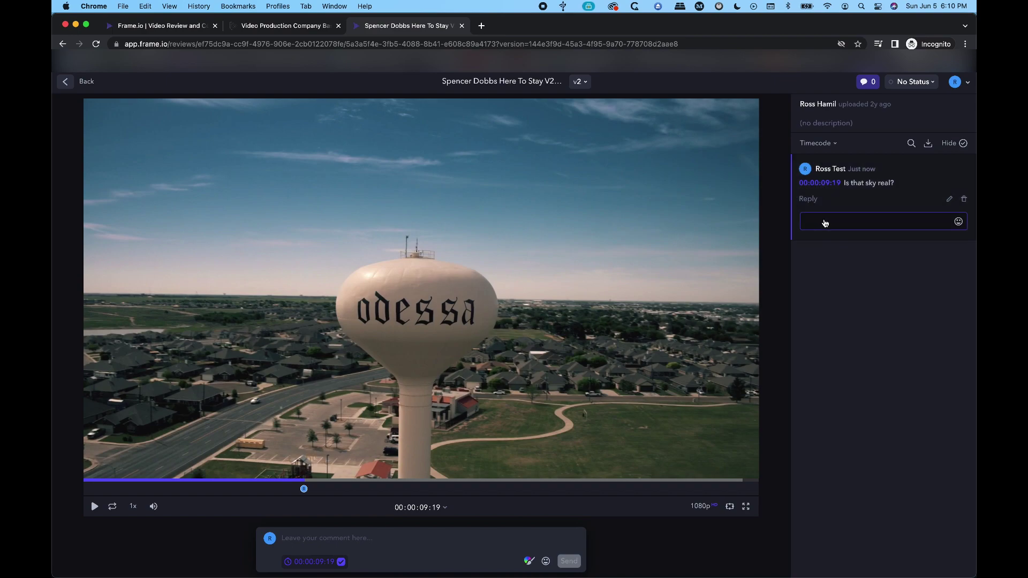
text(It looks like it's fake)
key(Return)
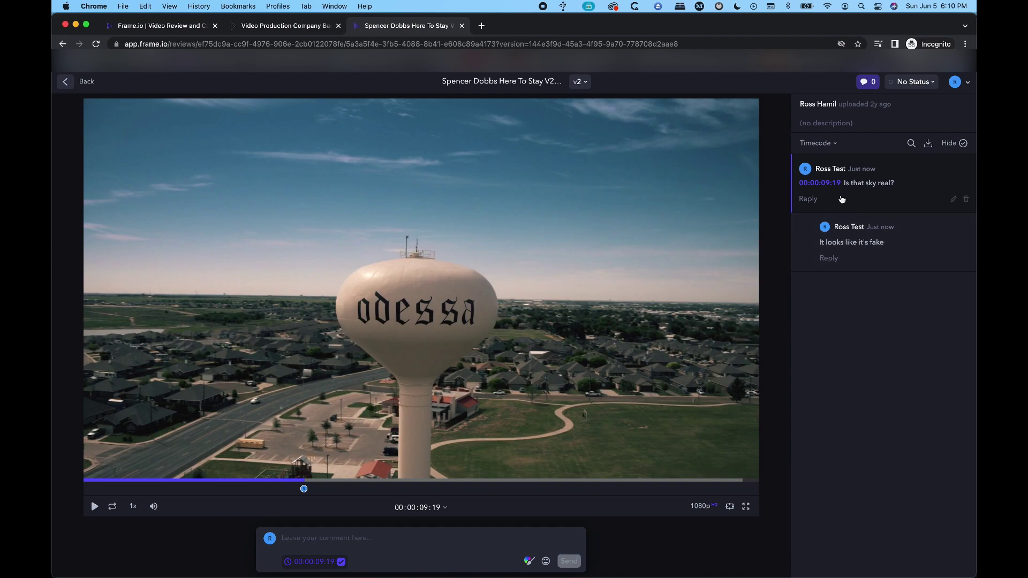
click(862, 224)
mouse_move(933, 178)
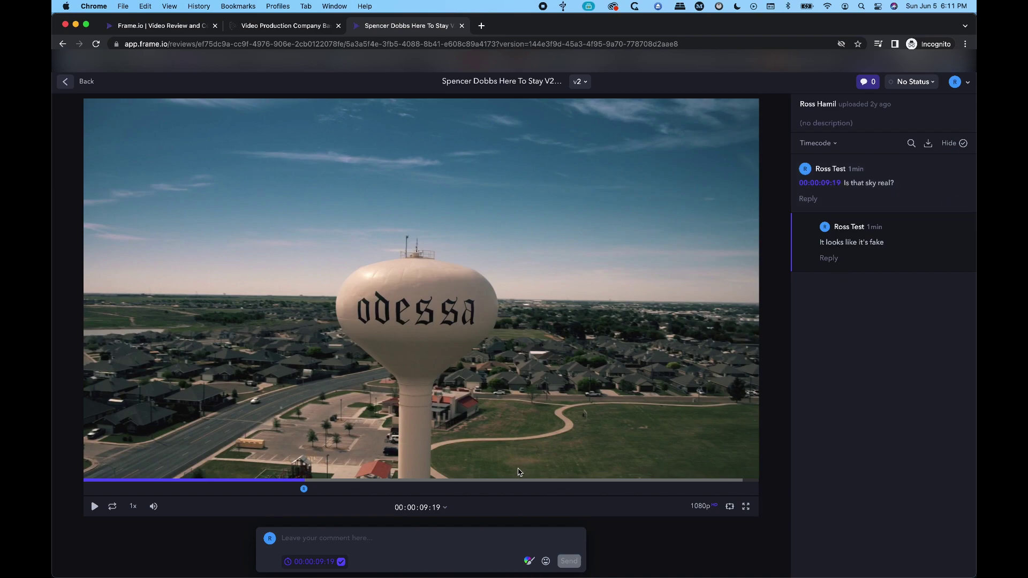
mouse_move(304, 489)
click(730, 507)
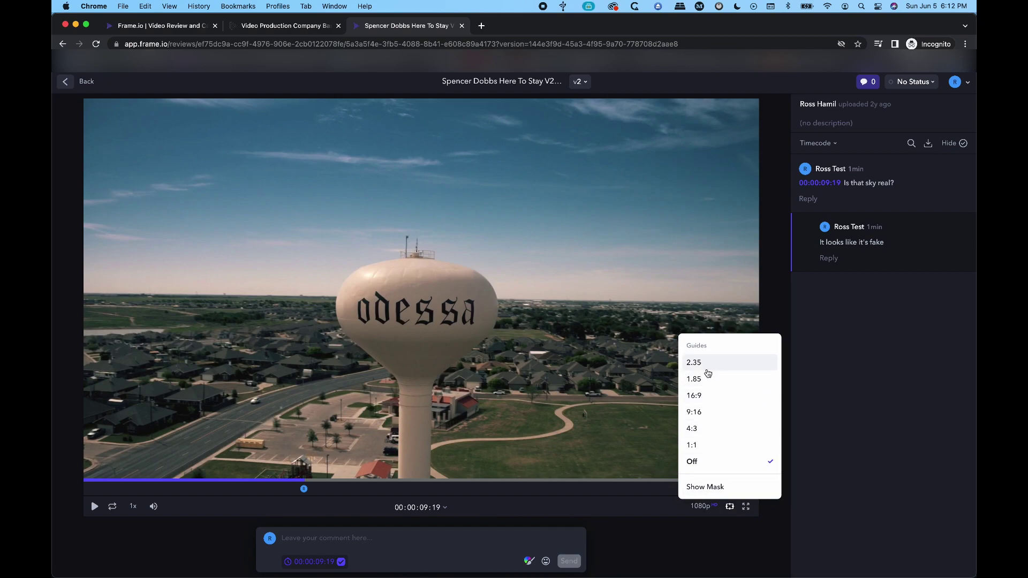
click(697, 446)
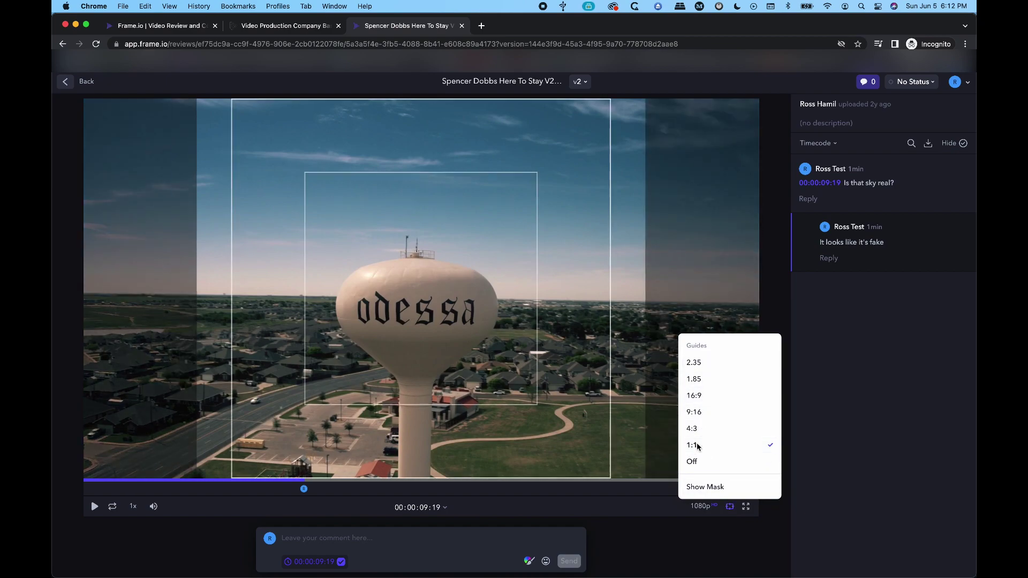
click(729, 507)
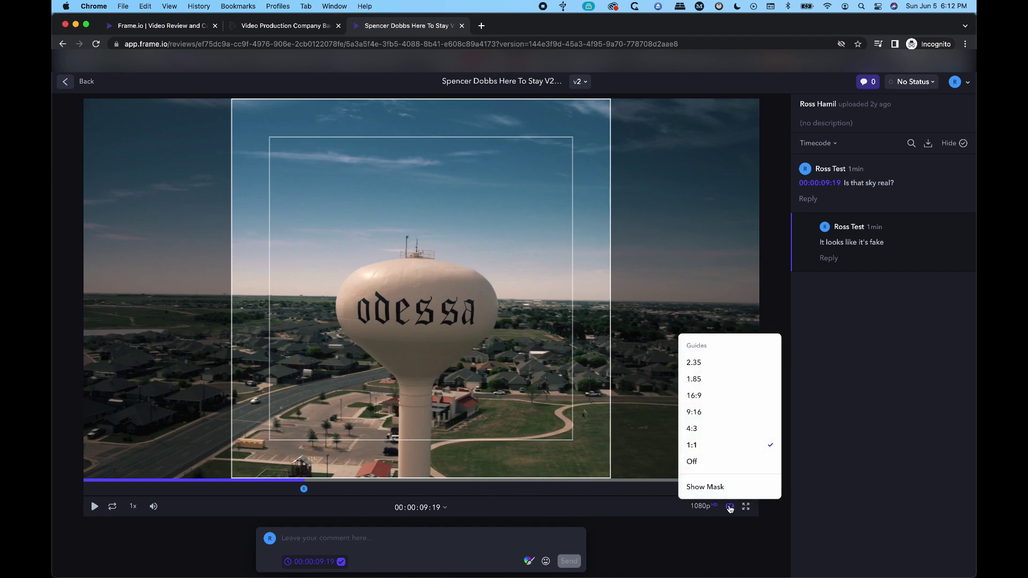
click(714, 431)
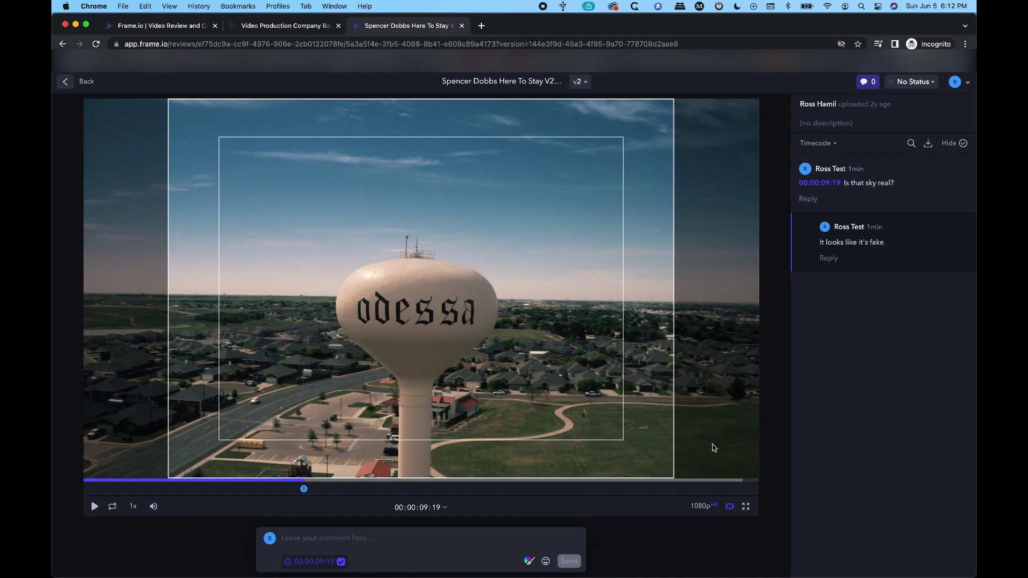
click(730, 507)
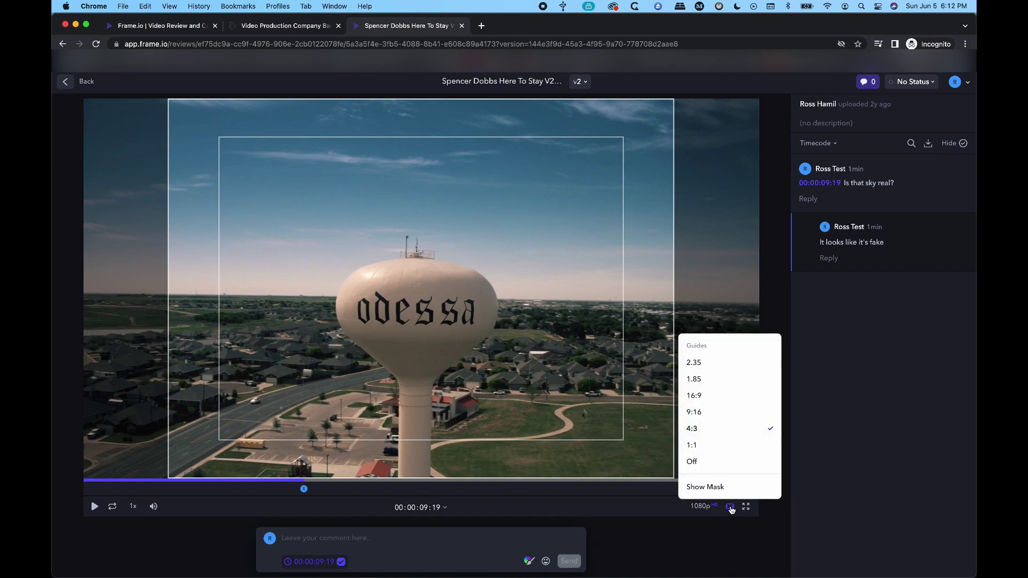
click(700, 363)
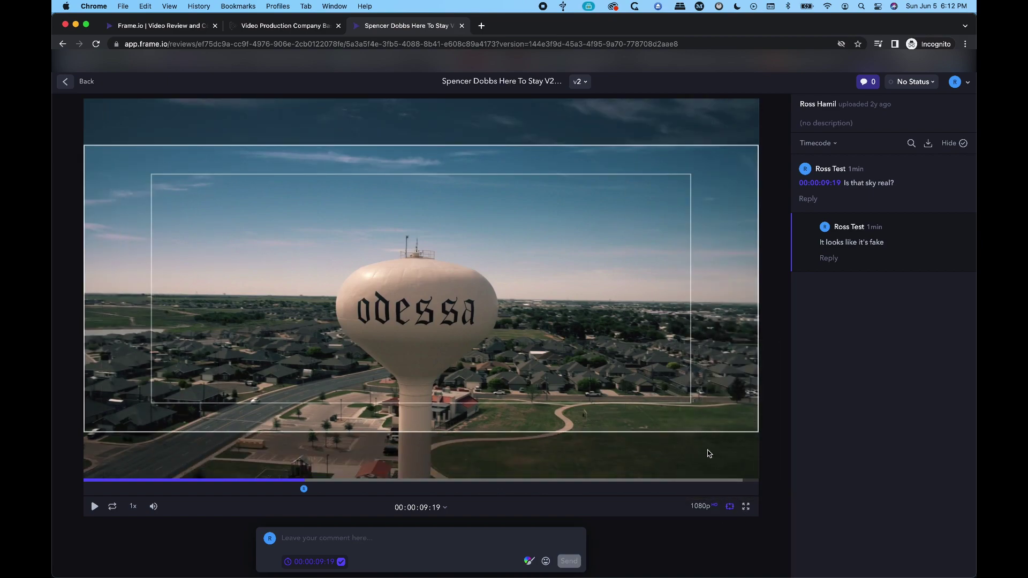
click(730, 507)
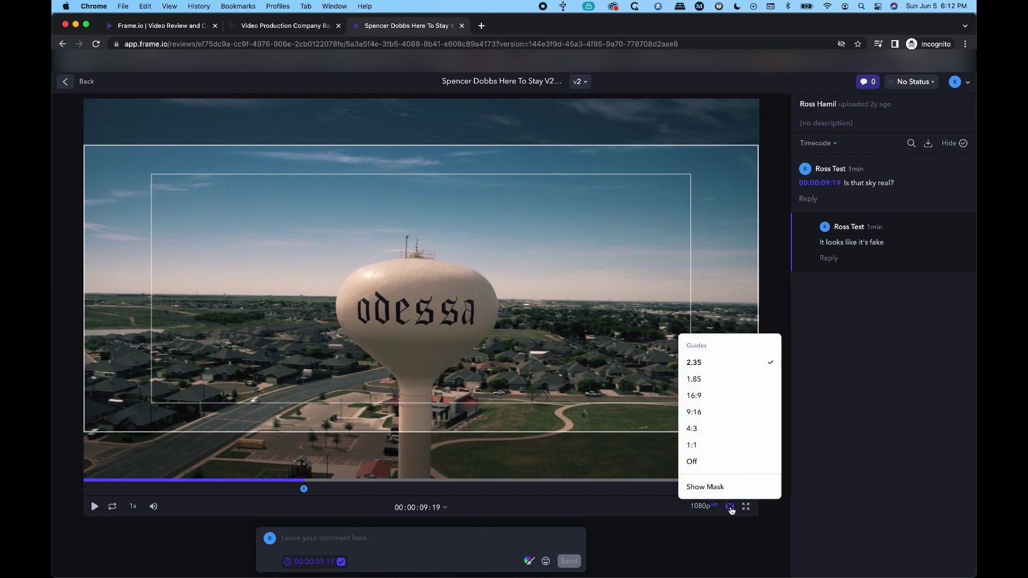
click(699, 461)
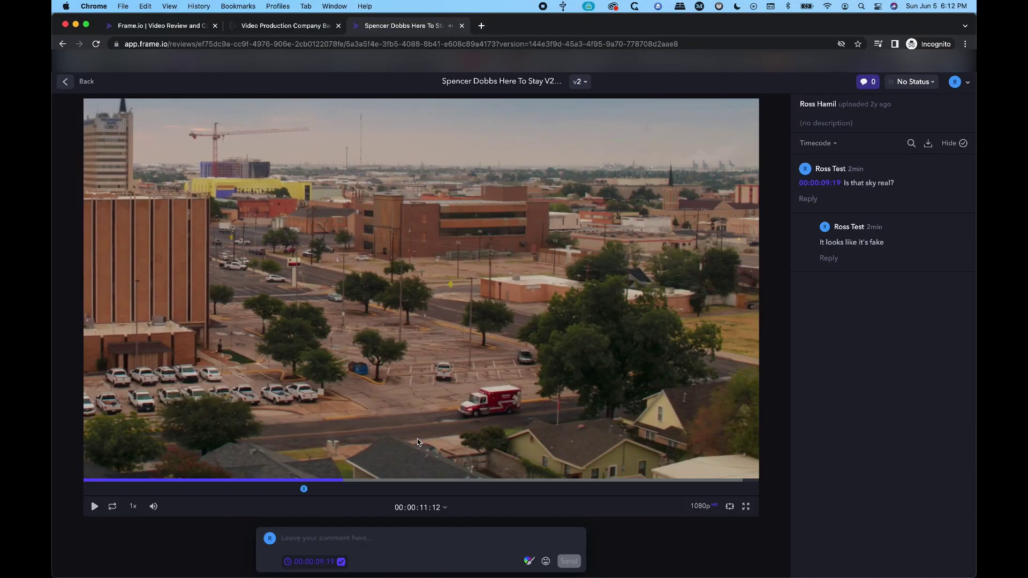
click(913, 183)
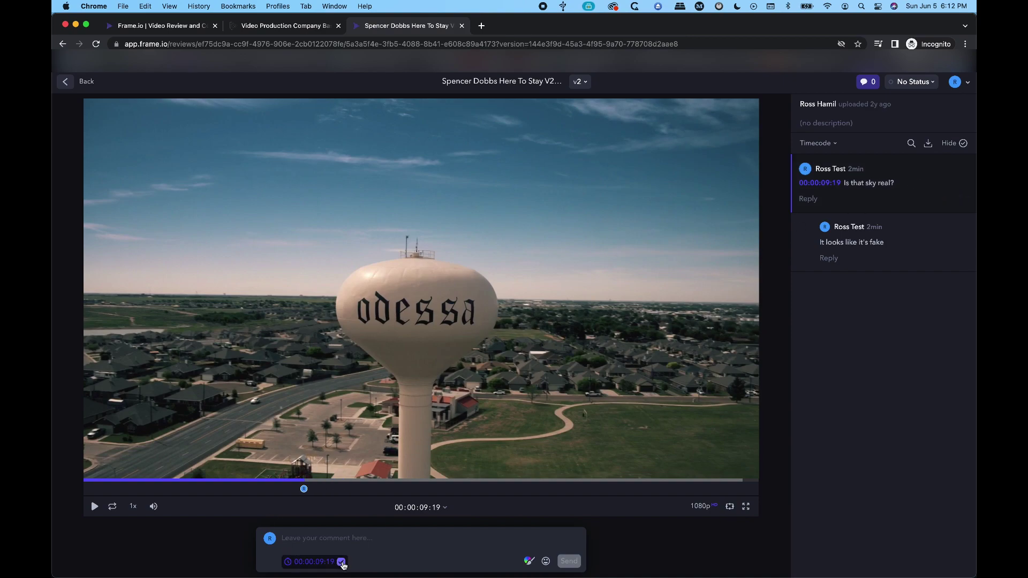
- Scrub back to the ballpark shot at 00:00:03:17 and type 'Is this lens flare real?'
click(214, 480)
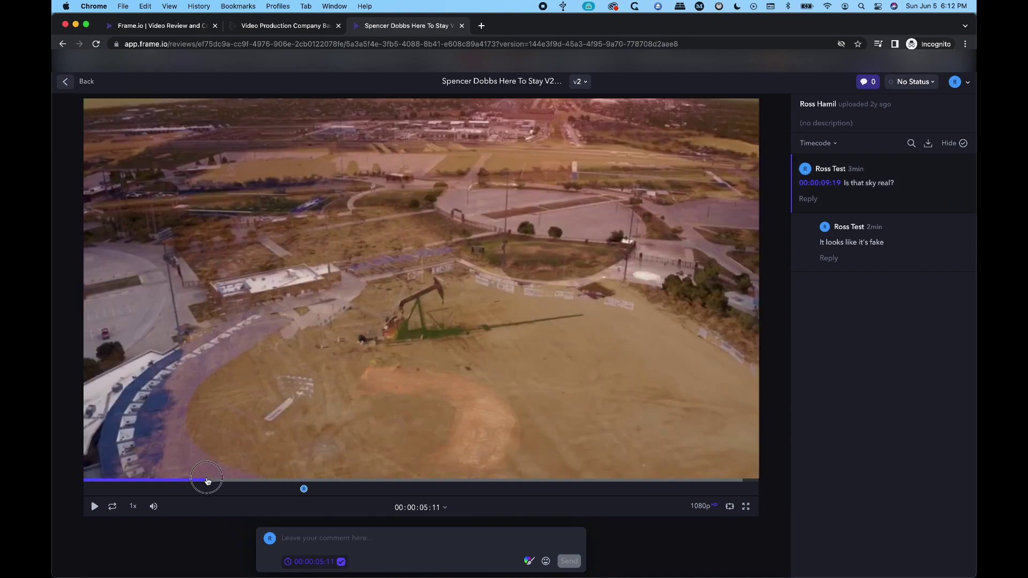
drag(208, 481, 168, 482)
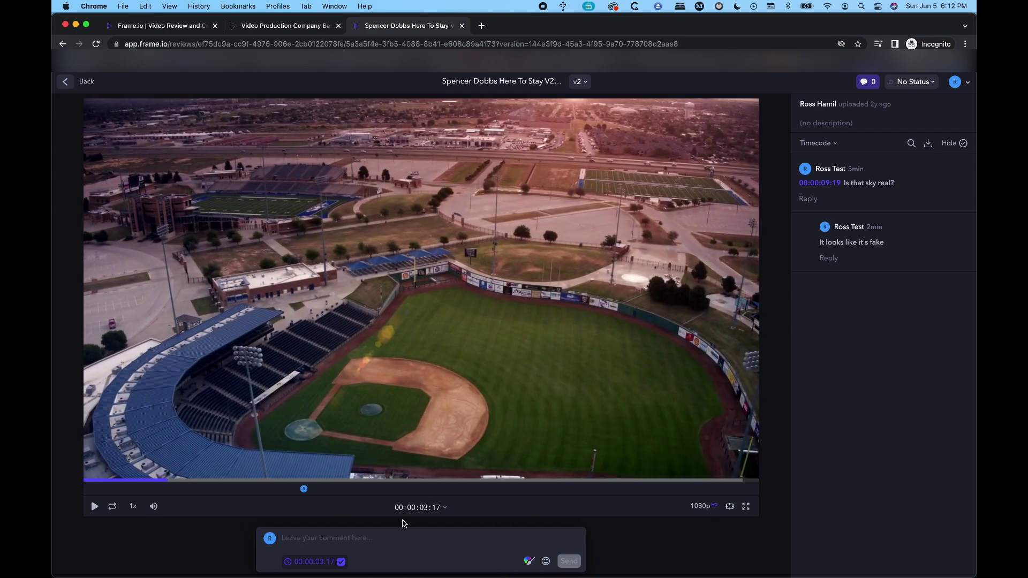
click(388, 540)
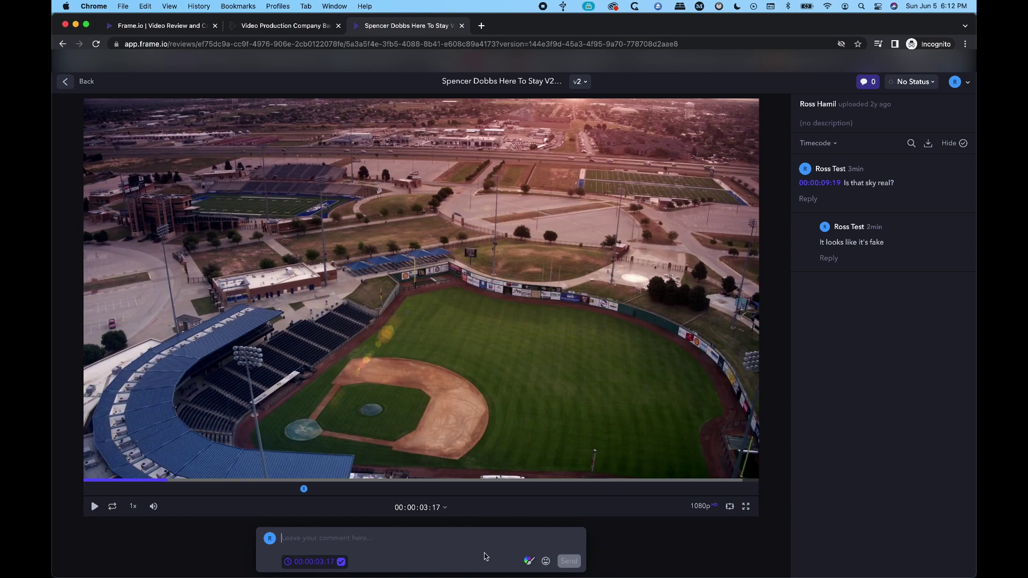
text(Is this lens flare real?)
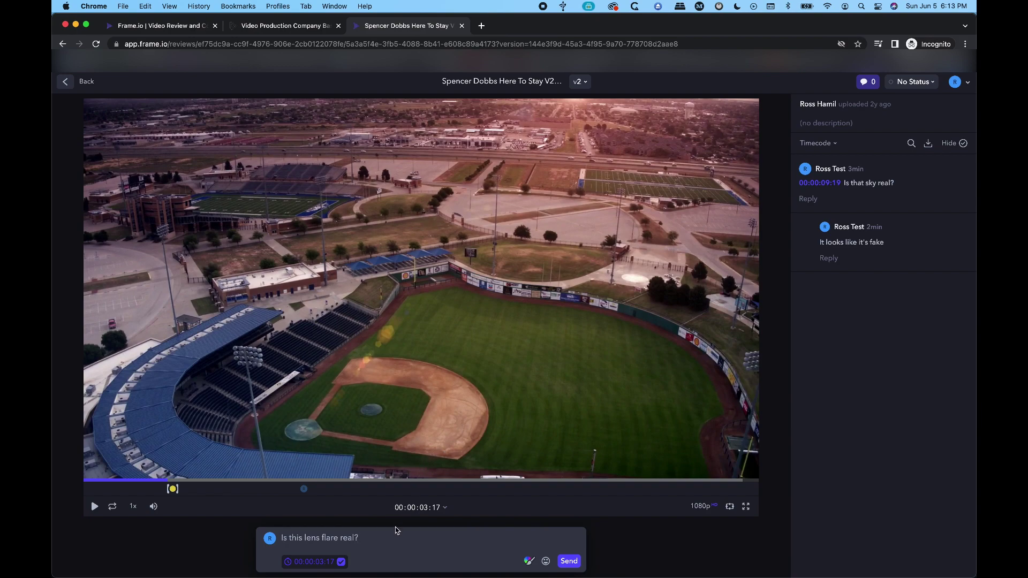
- Circle the lens flare with a blue freehand annotation and post the comment
click(529, 560)
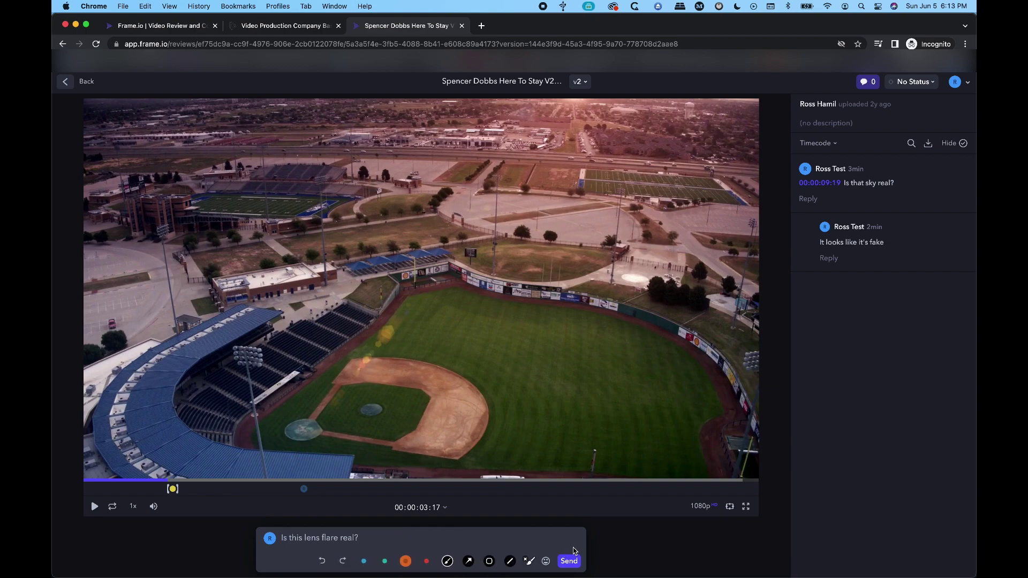
click(527, 562)
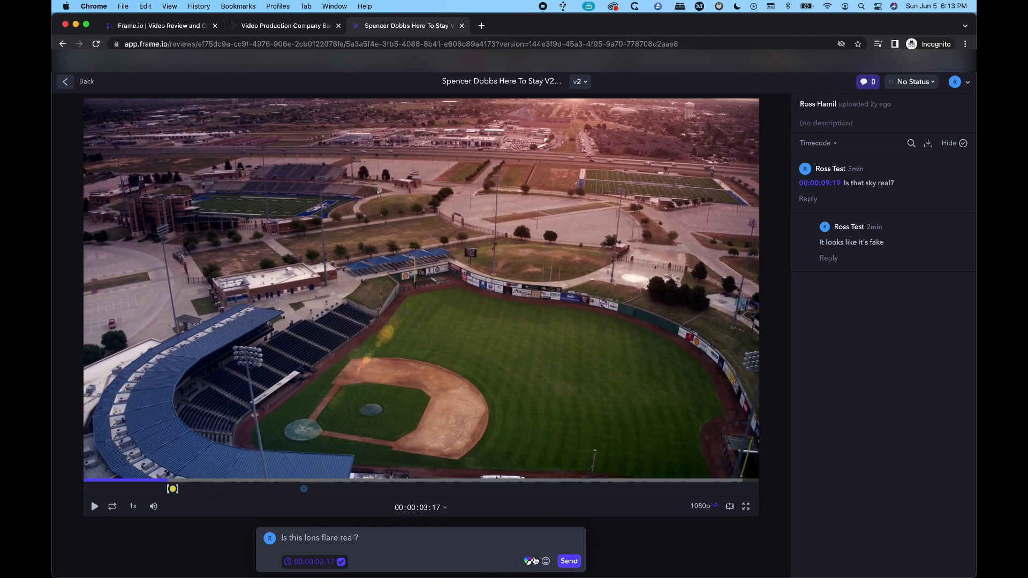
click(530, 561)
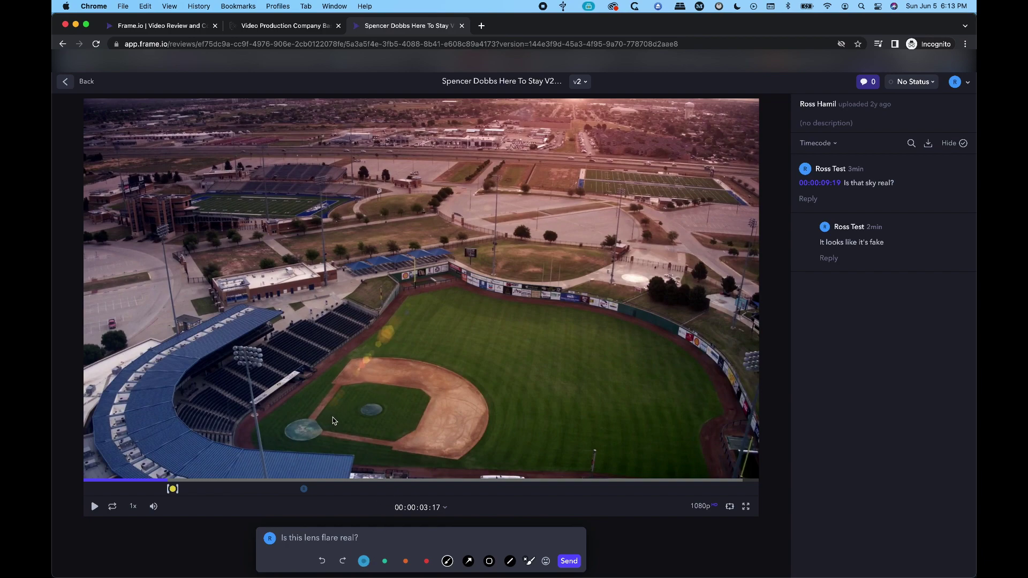
mouse_move(329, 420)
mouse_down()
mouse_move(402, 348)
mouse_move(418, 321)
mouse_move(402, 306)
mouse_move(374, 316)
mouse_move(338, 354)
mouse_move(321, 404)
mouse_move(329, 422)
mouse_up()
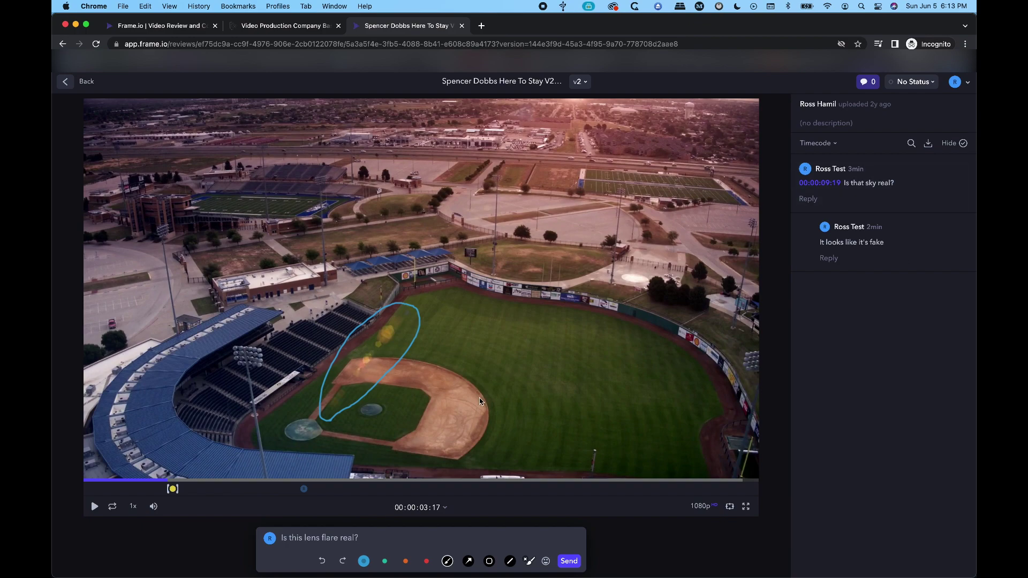
click(568, 562)
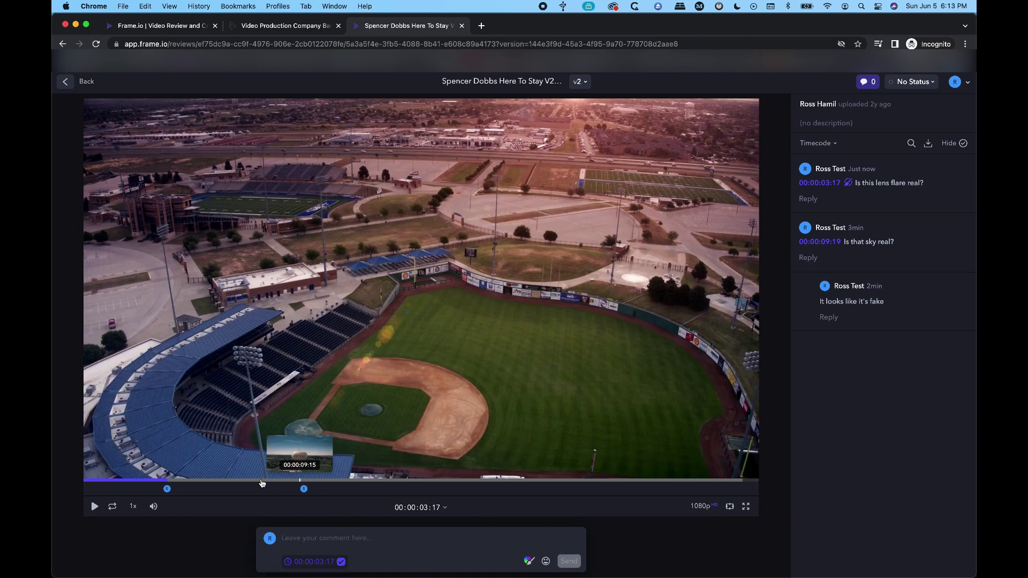
- Scrub to the crane shot at 00:00:12:20 and type 'The crane is kind of distracting'
click(158, 482)
drag(135, 484, 373, 485)
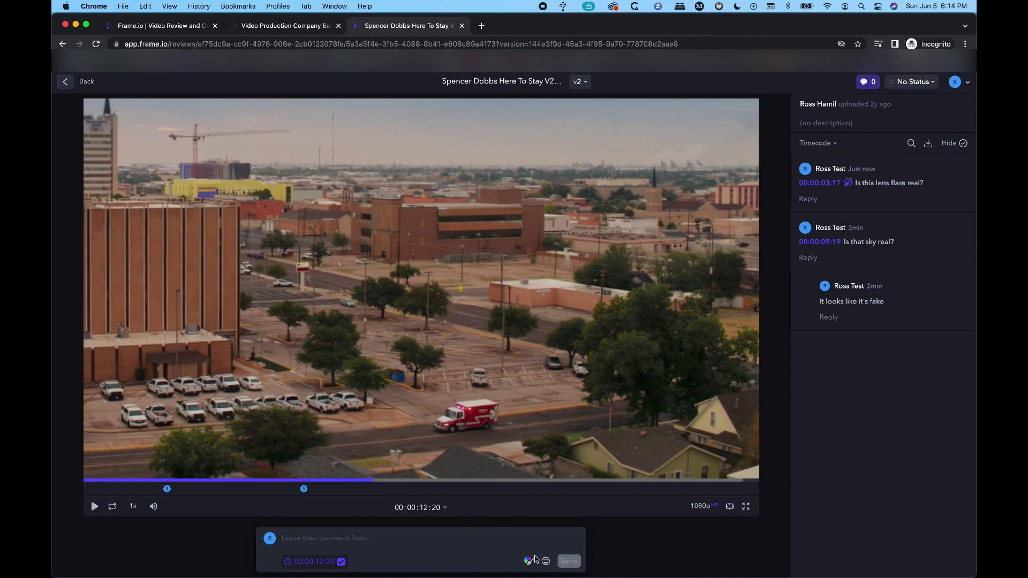
click(471, 538)
text(The)
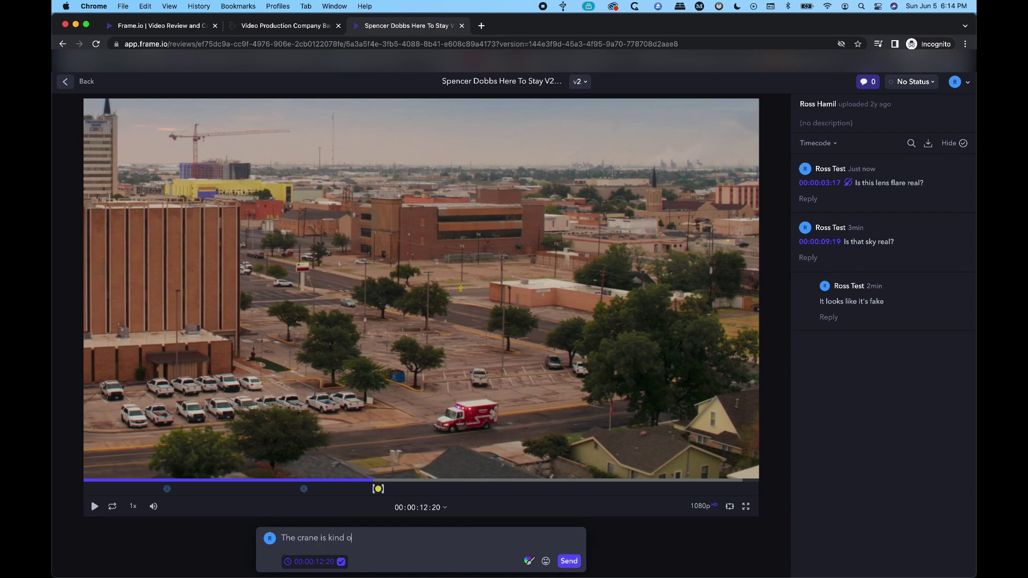
text(crane is kind of distracting)
- Annotate the comment with an orange arrow pointing at the crane
click(529, 560)
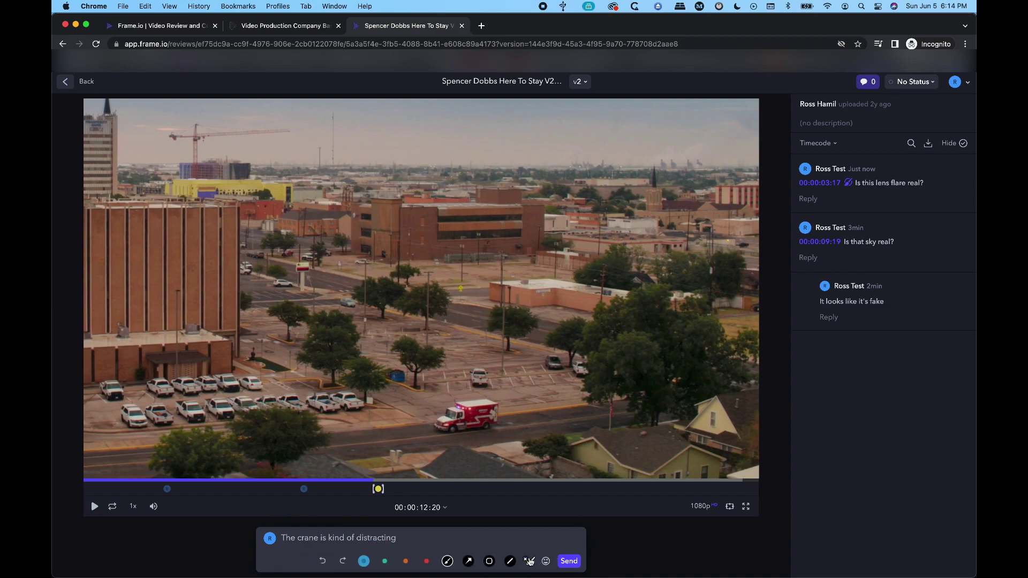
click(467, 562)
drag(208, 150, 263, 169)
key(super+z)
drag(200, 146, 250, 175)
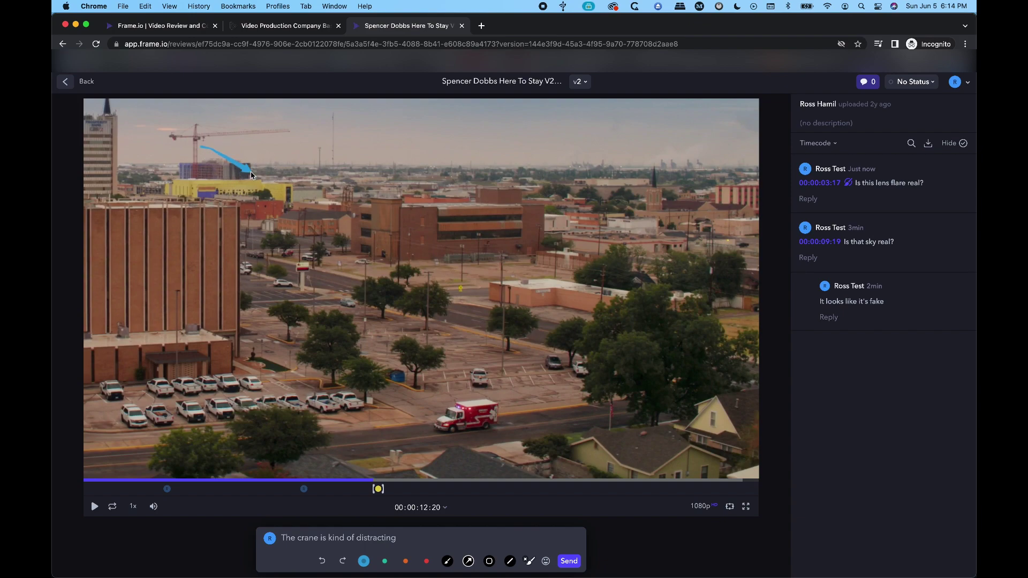
click(322, 561)
click(406, 560)
drag(308, 161, 208, 151)
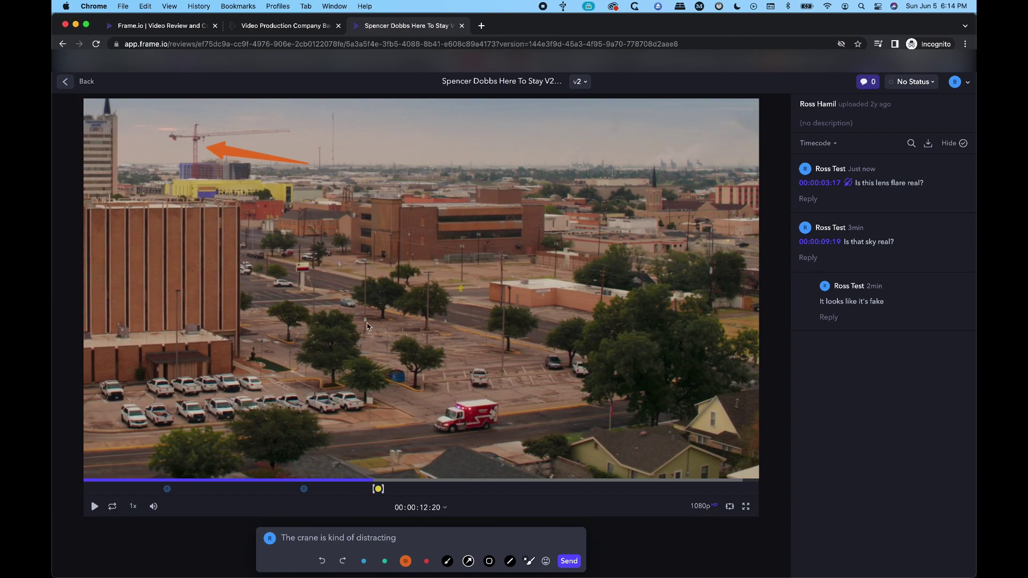
- Post the crane comment with its arrow, then review the crane and lens flare annotations
click(573, 563)
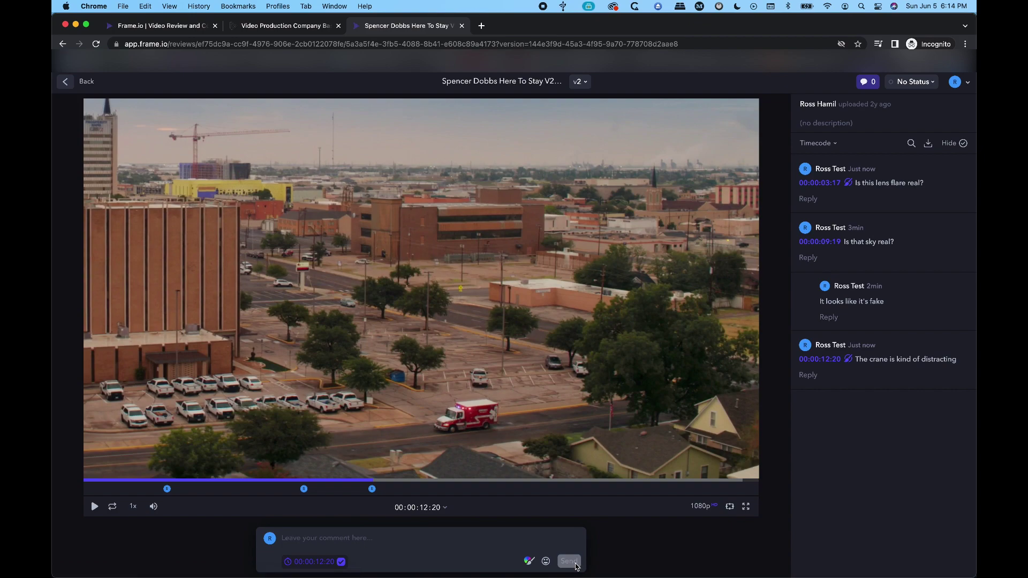
click(882, 362)
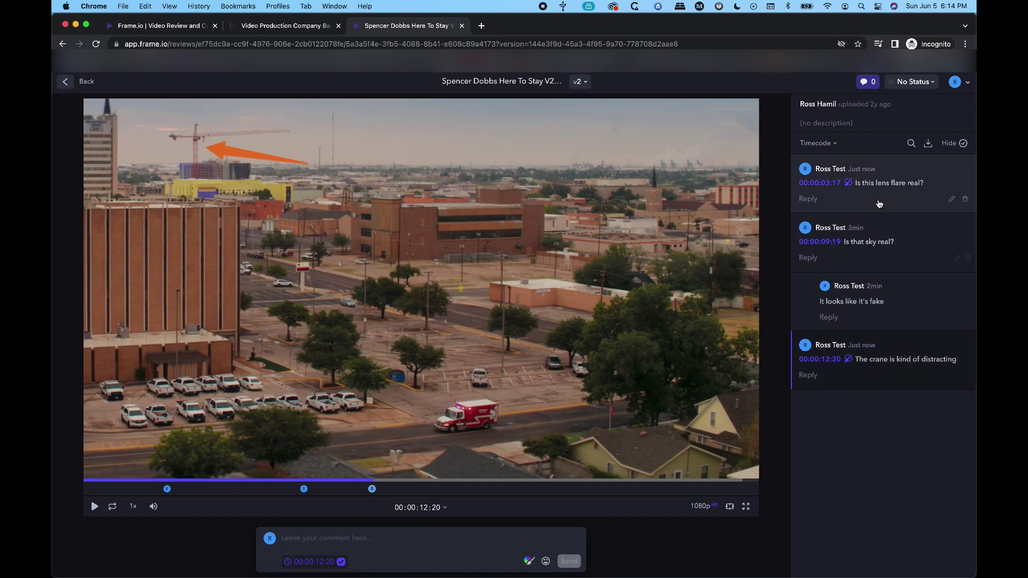
click(881, 185)
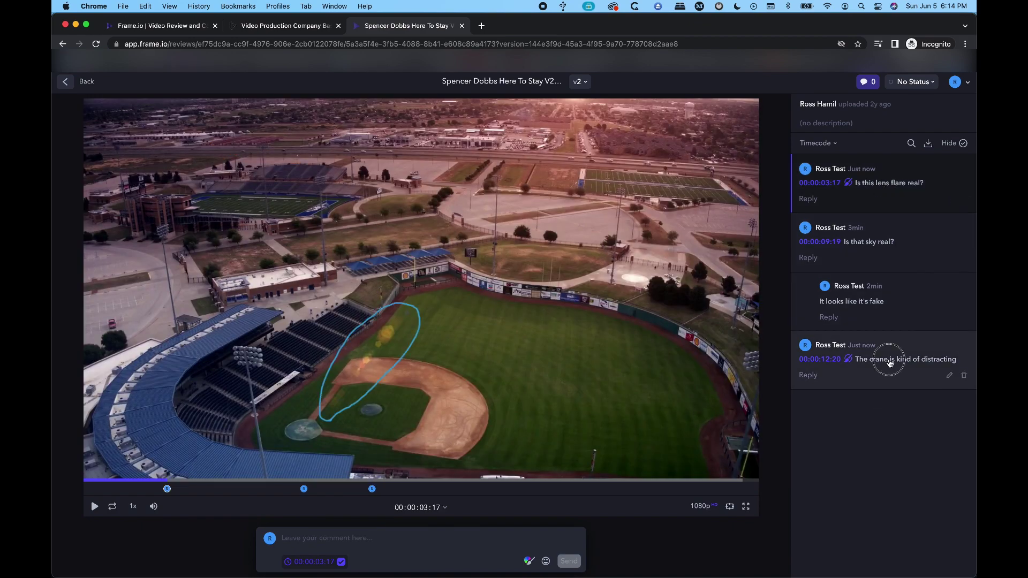
click(887, 360)
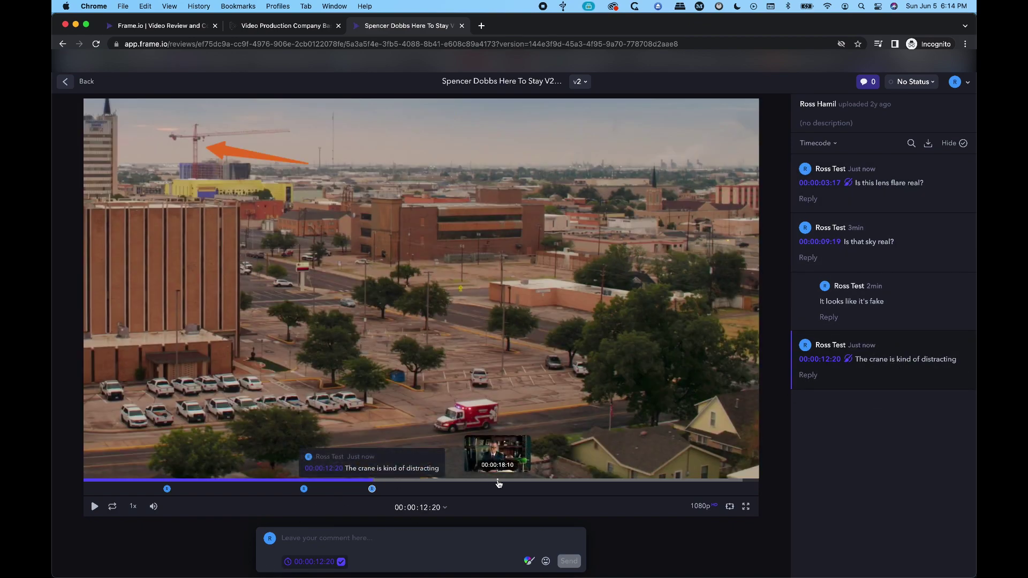
click(504, 426)
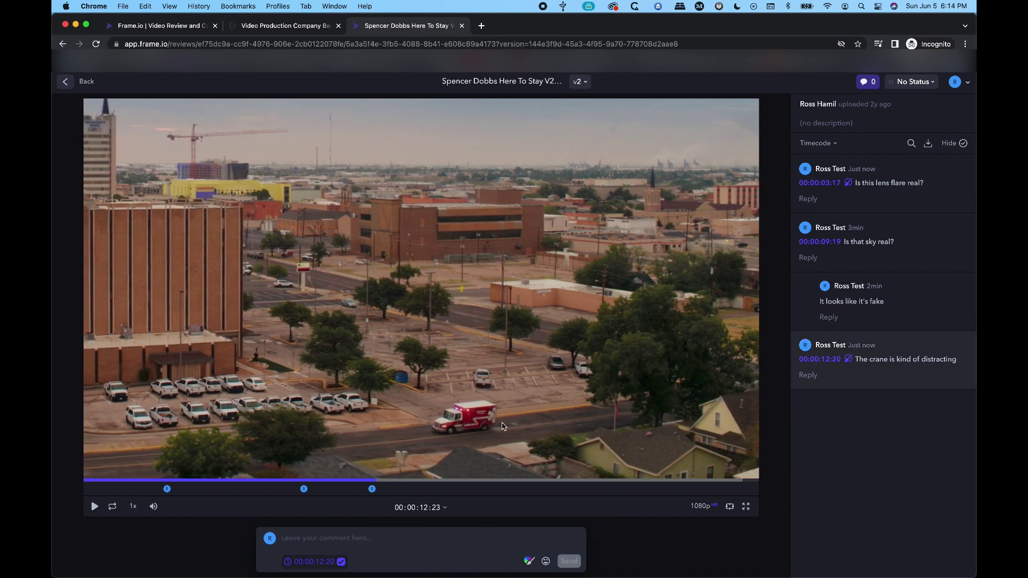
- Box the ambulance in green and post a note that its emergency lights were added in post
click(528, 561)
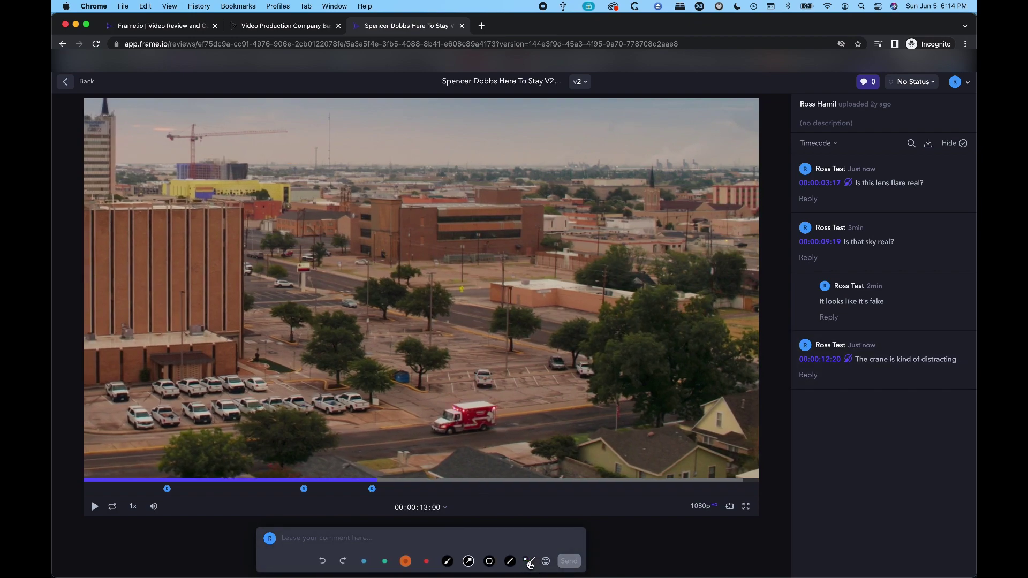
click(489, 565)
click(384, 561)
mouse_move(522, 389)
mouse_down()
mouse_move(432, 448)
mouse_move(410, 449)
mouse_up()
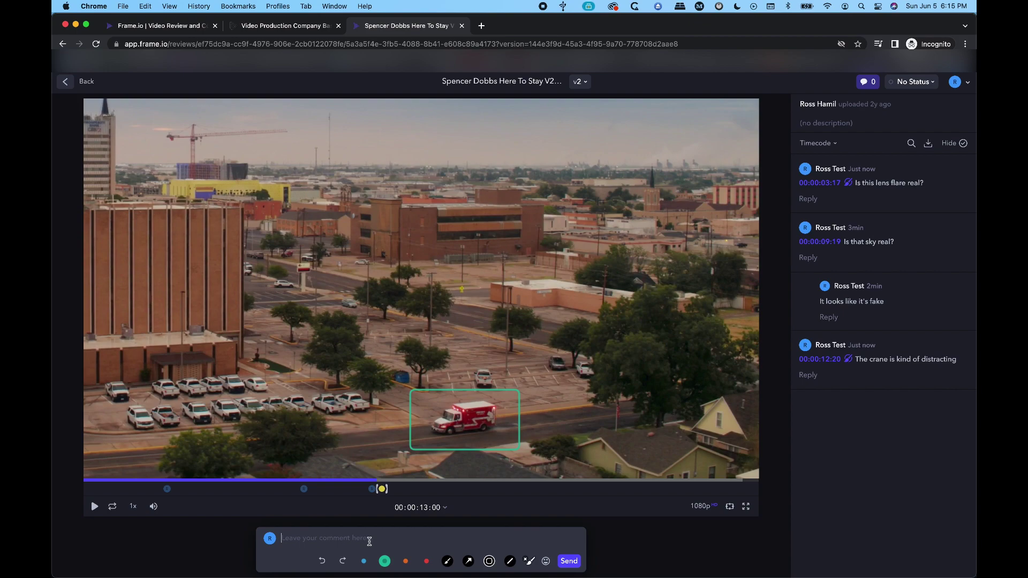
text(This)
key(BackSpace)
text(om. the ambulan)
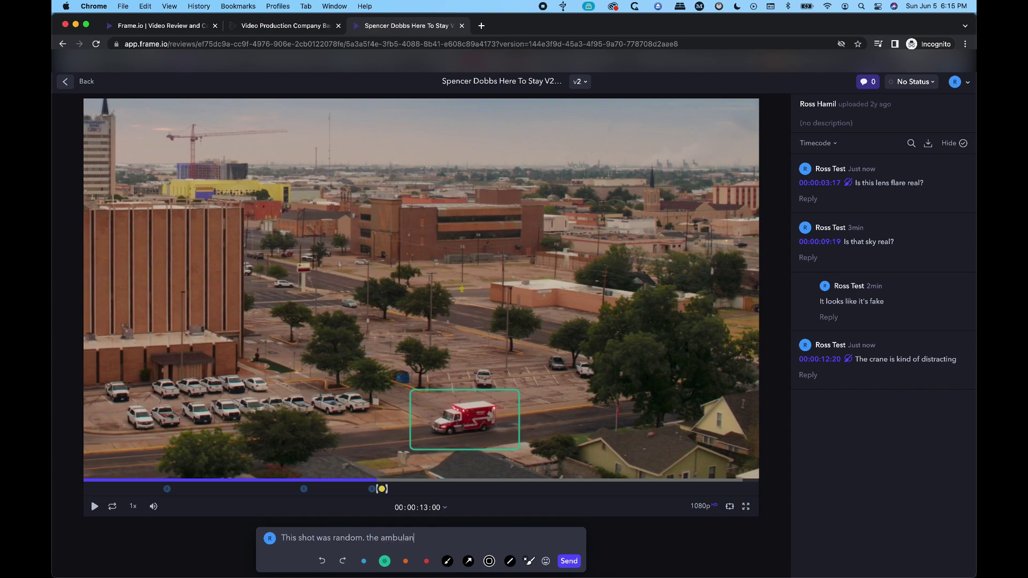
text(ce wasn't actually in emergency mode)
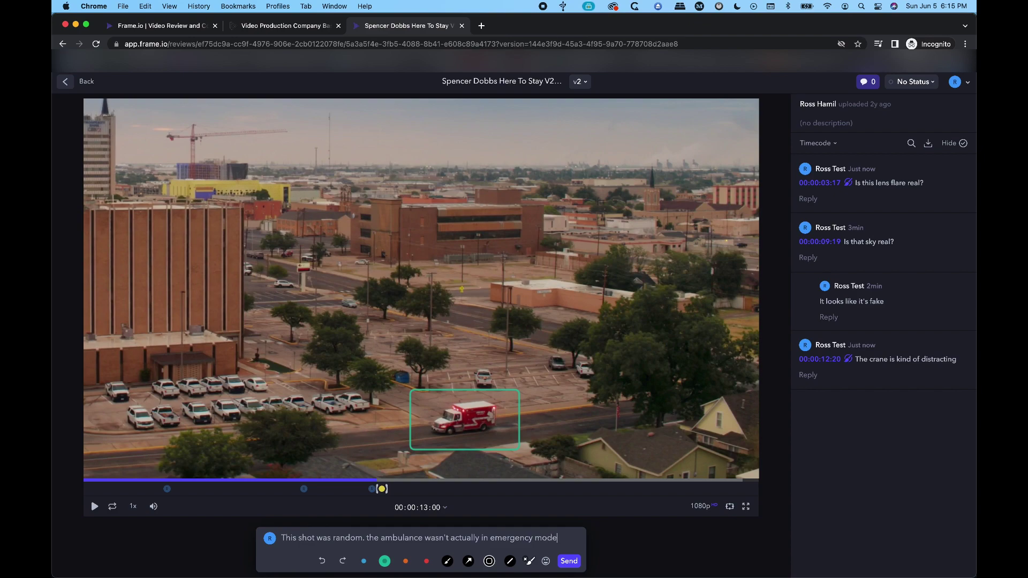
text( so we had to )
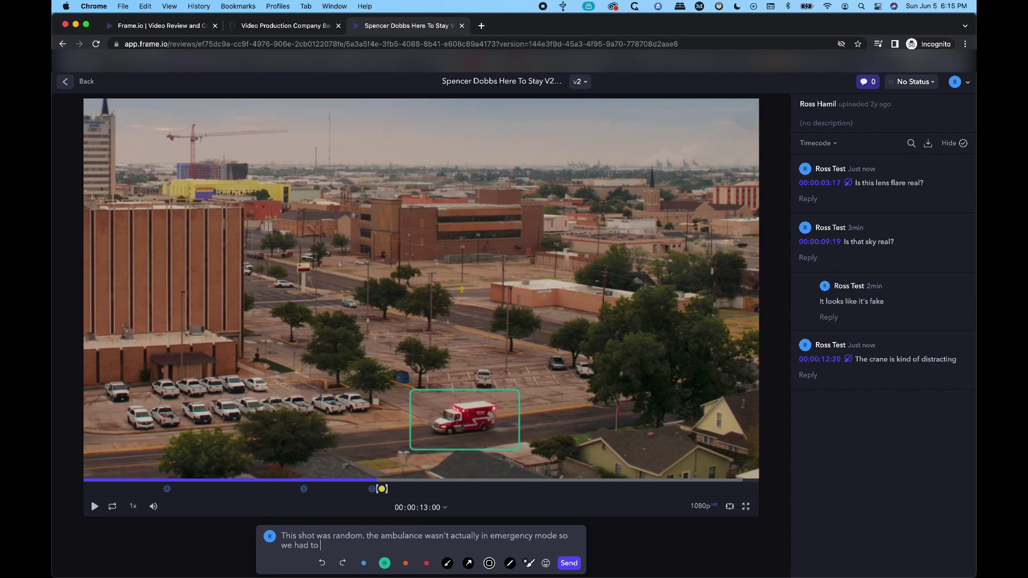
text(add the lights in post)
key(Return)
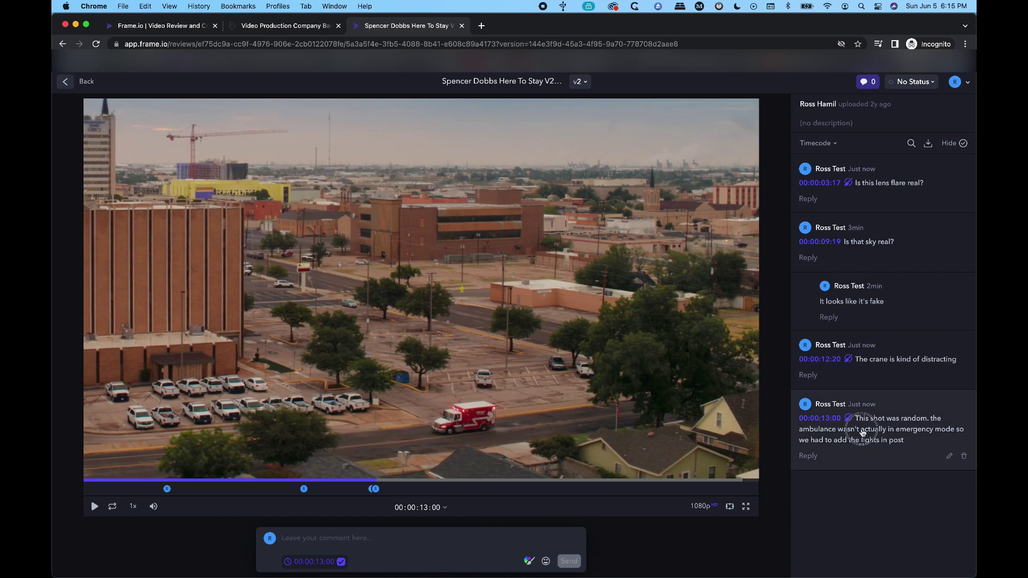
- Move playback to 00:00:18:07 and draw an orange box around the bobblehead figure
click(849, 443)
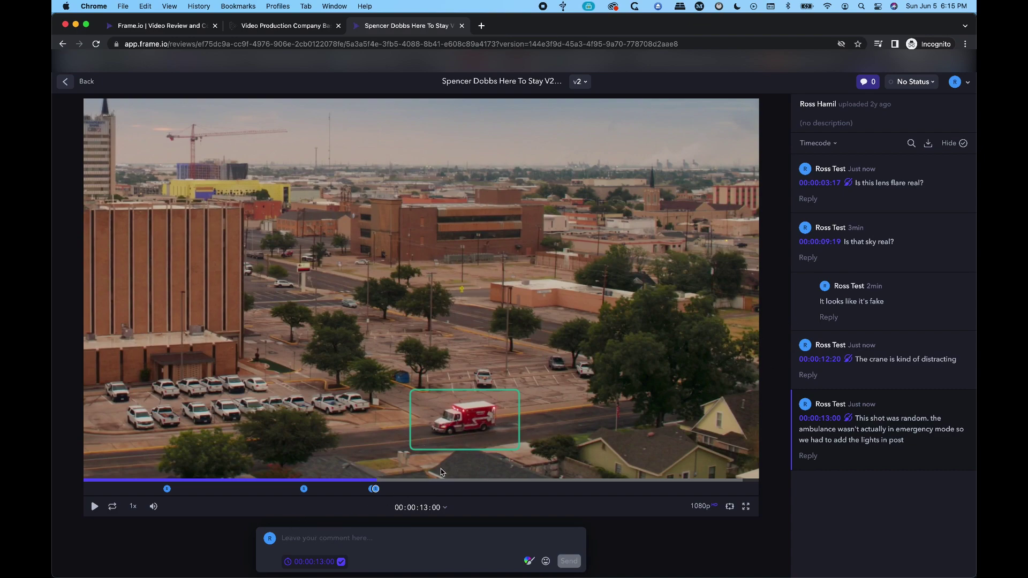
drag(374, 484, 497, 486)
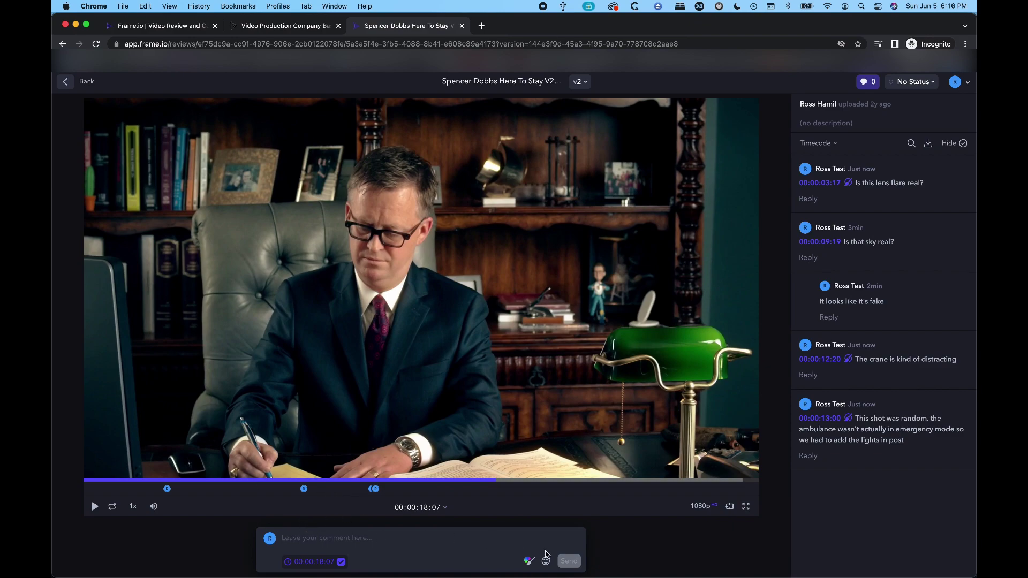
click(529, 561)
click(510, 563)
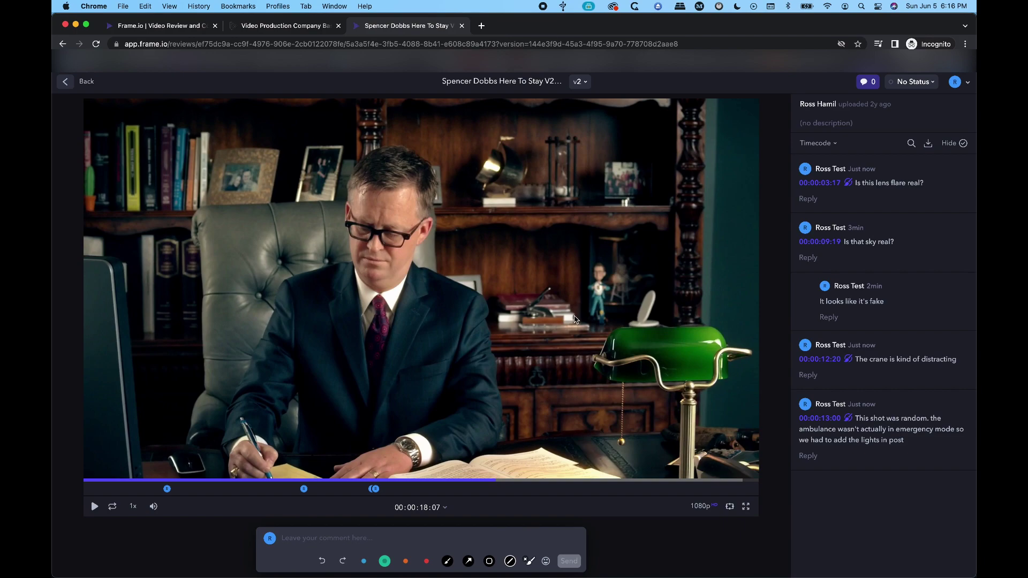
drag(573, 316, 620, 317)
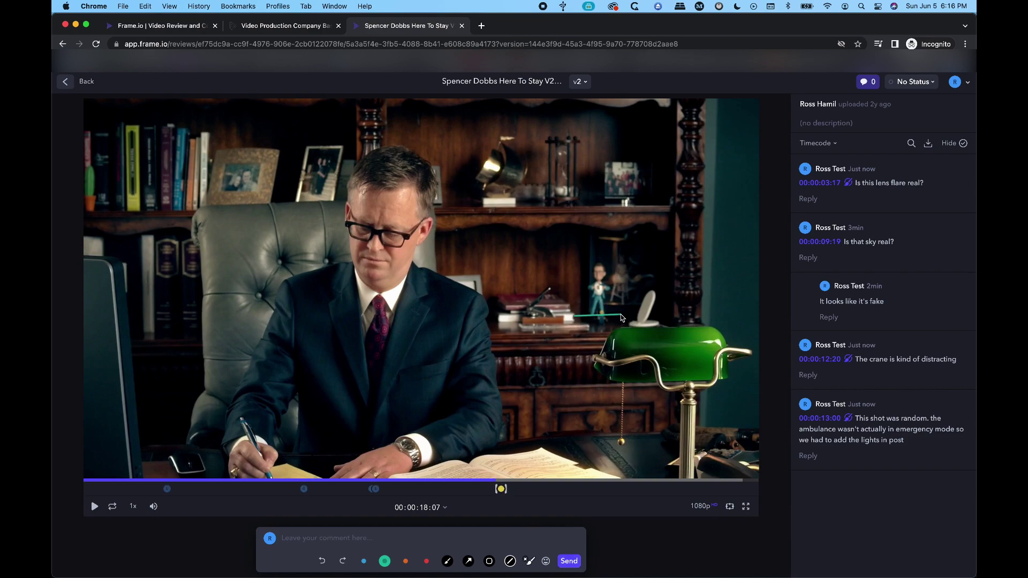
click(322, 561)
click(404, 561)
mouse_move(583, 309)
mouse_down()
mouse_move(620, 311)
mouse_move(618, 278)
mouse_move(621, 314)
mouse_move(617, 262)
mouse_move(580, 248)
mouse_move(584, 310)
mouse_up()
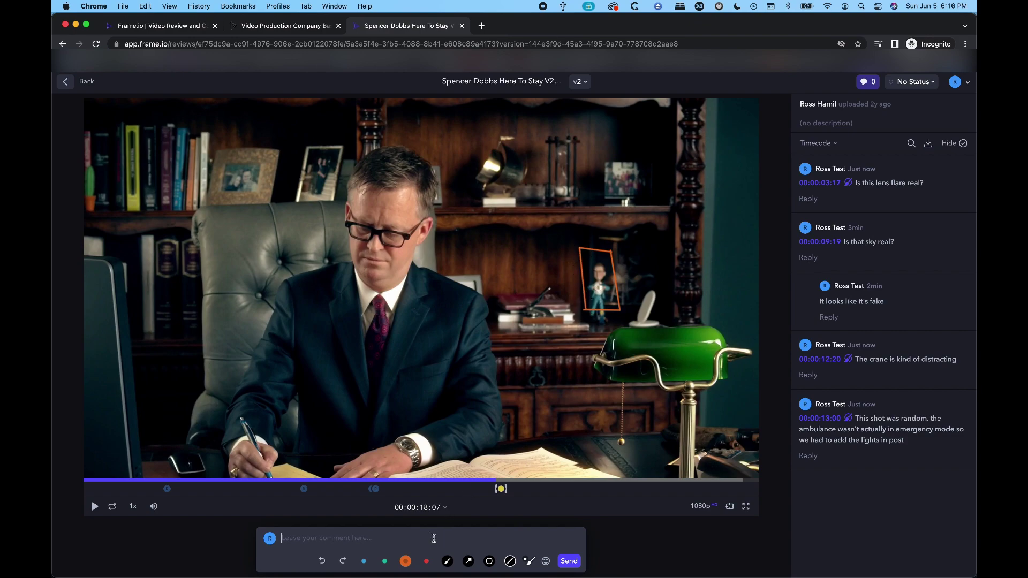
- Post the comment 'The bobble head is a fun touch' with the orange box
text(Th)
key(BackSpace)
key(BackSpace)
text(The bobble hea)
key(Return)
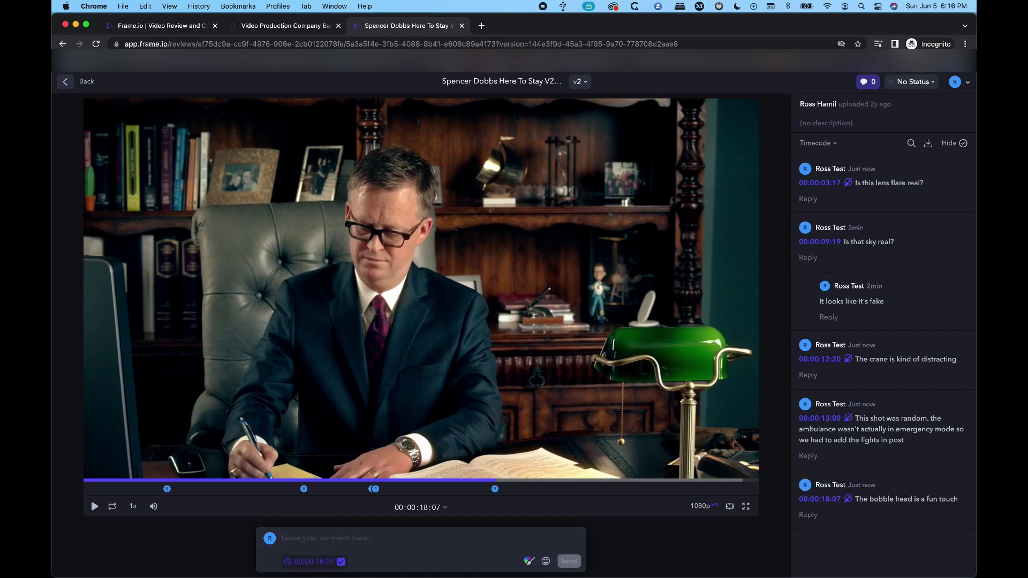
click(545, 561)
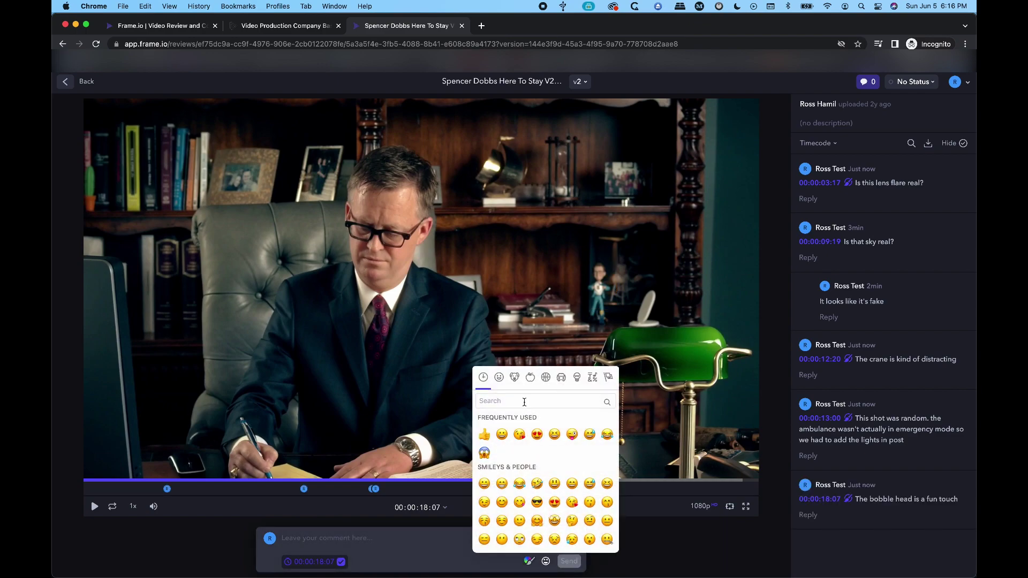
scroll(524, 469, down, 15)
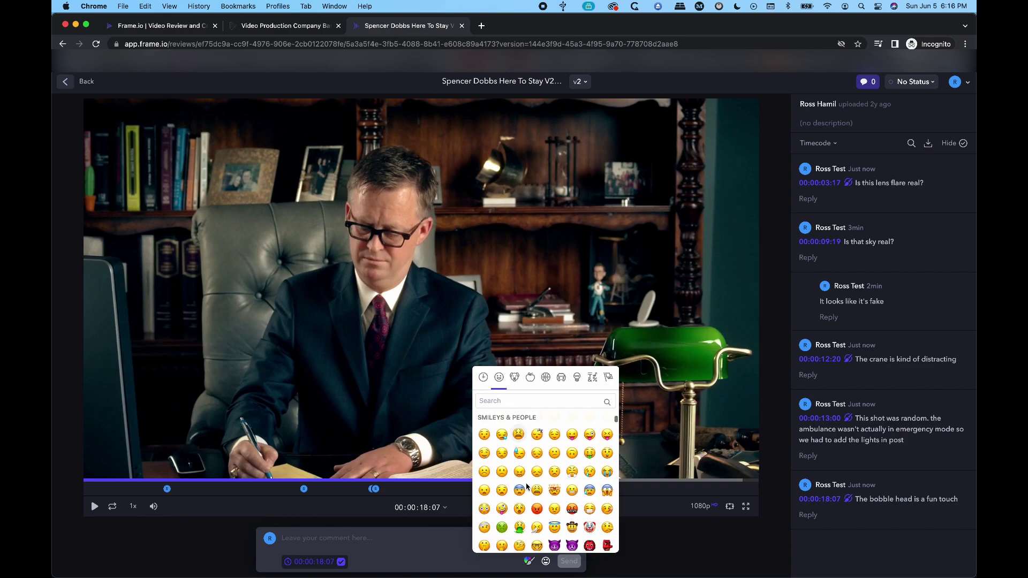
scroll(527, 486, up, 15)
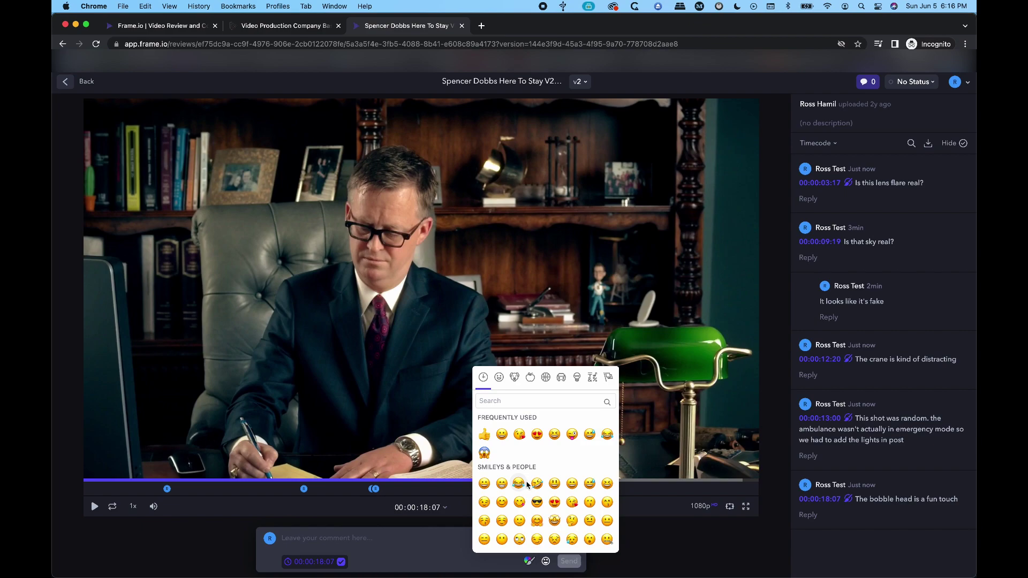
scroll(524, 459, down, 6)
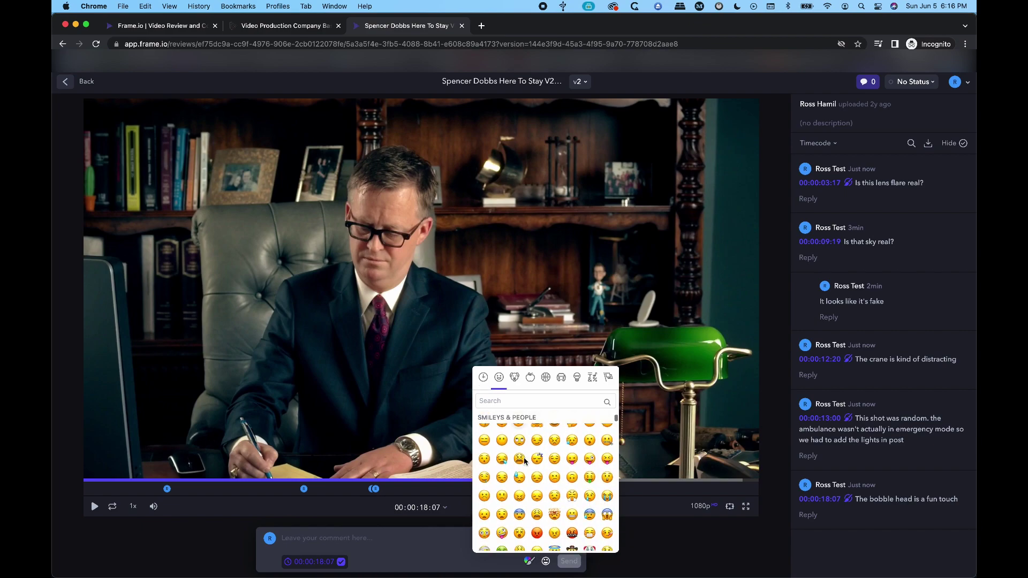
scroll(524, 457, up, 6)
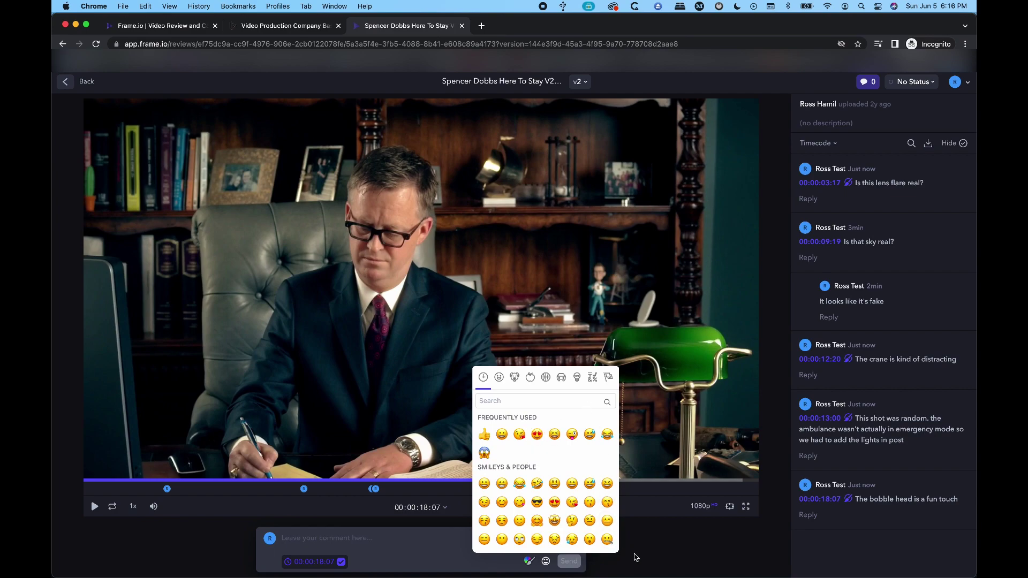
click(660, 549)
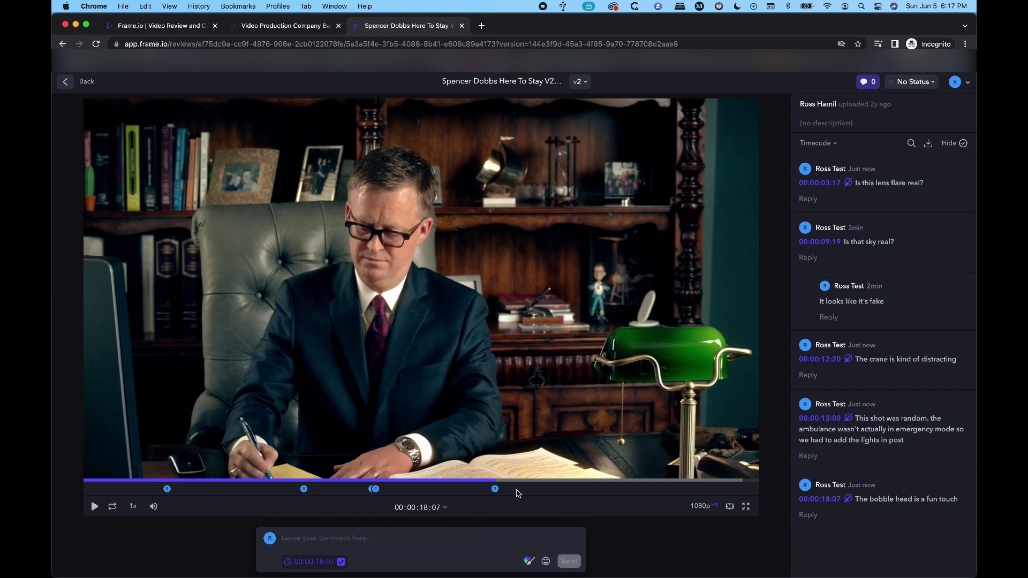
- Post 'Leave a comment here' at 00:00:16:19, then rewind playback to 00:00:00:00
key(j)
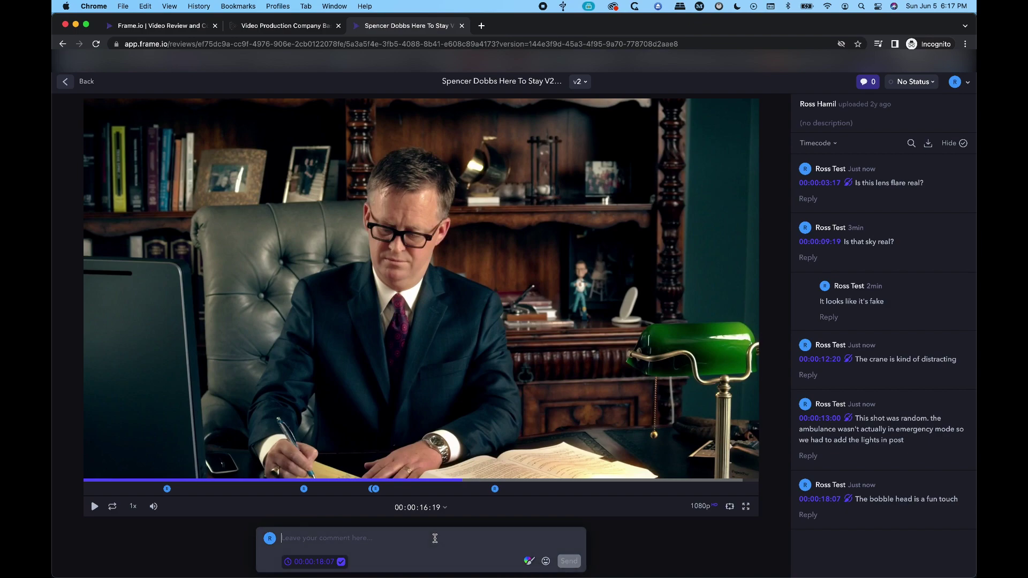
text(Leave a commen)
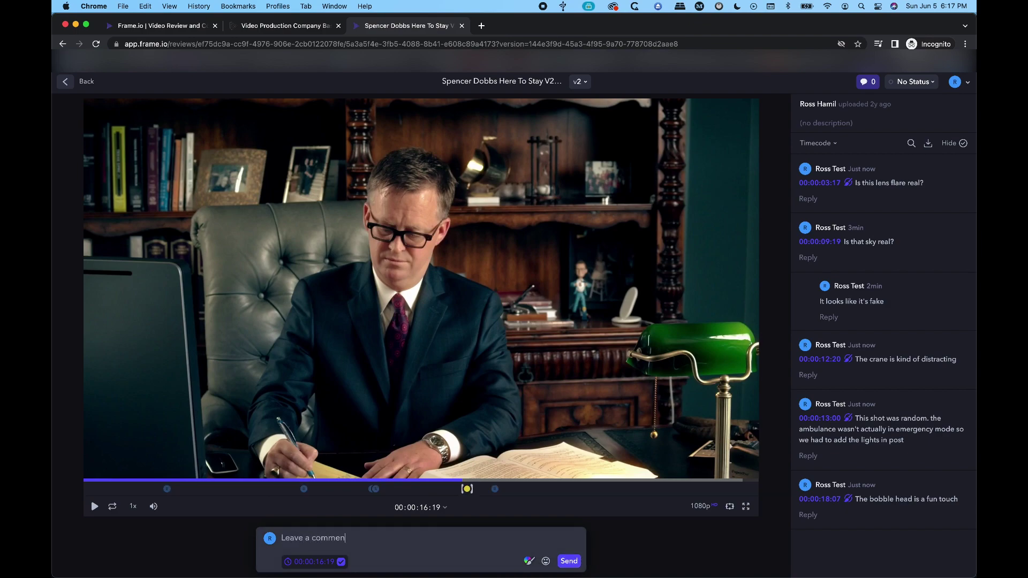
text(t here)
key(Return)
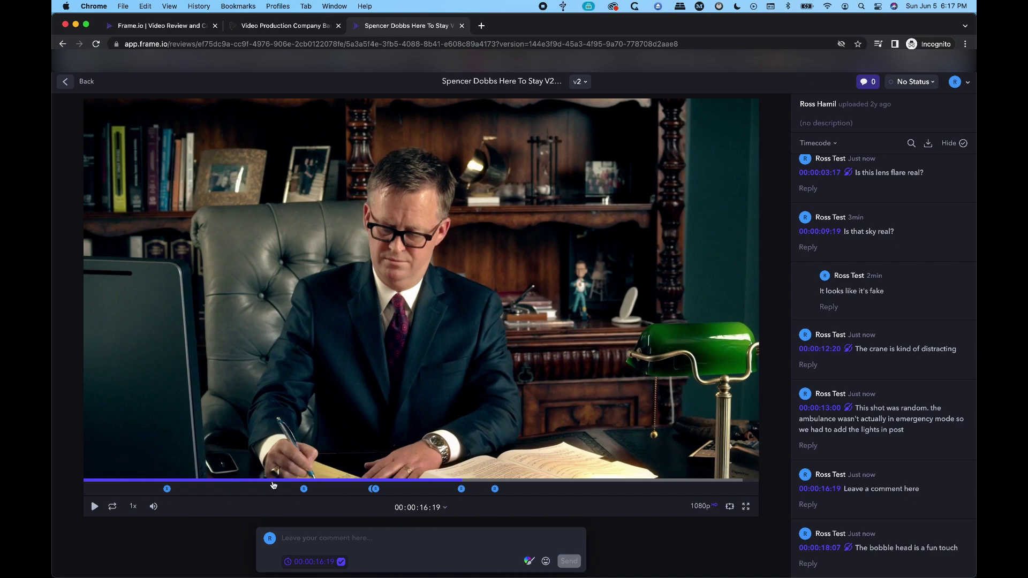
drag(467, 477, 58, 478)
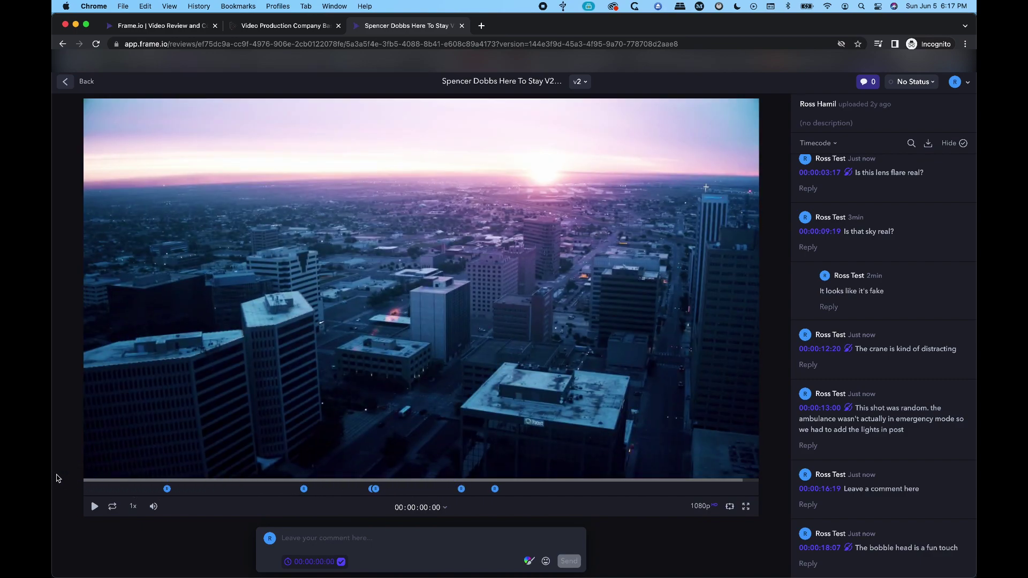
- Post 'These opening shots are great!' as a range comment from 00:00:00:00 to 00:00:11:03
click(318, 540)
text(These opening shots are gr)
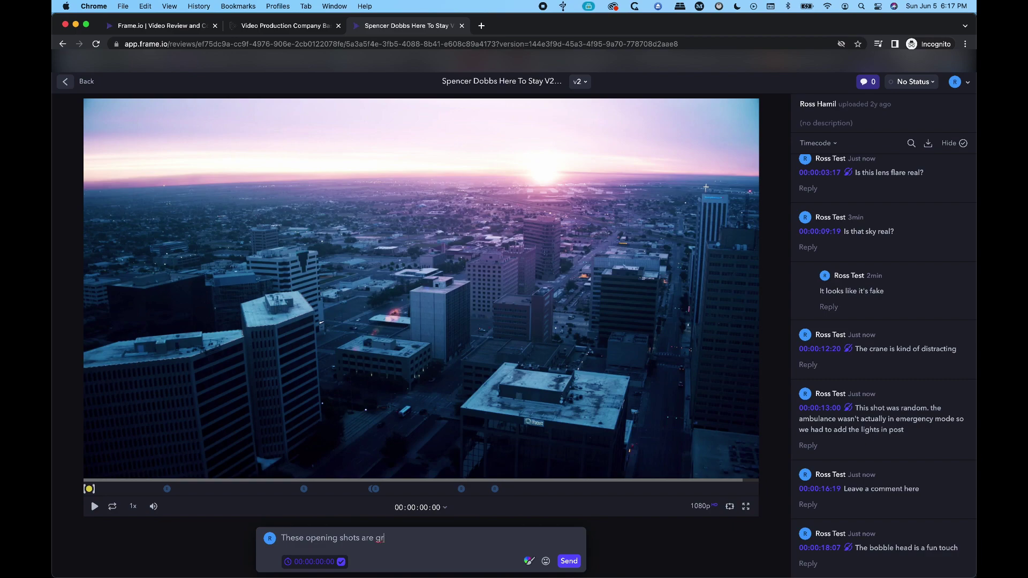
text(eat!)
drag(91, 489, 269, 489)
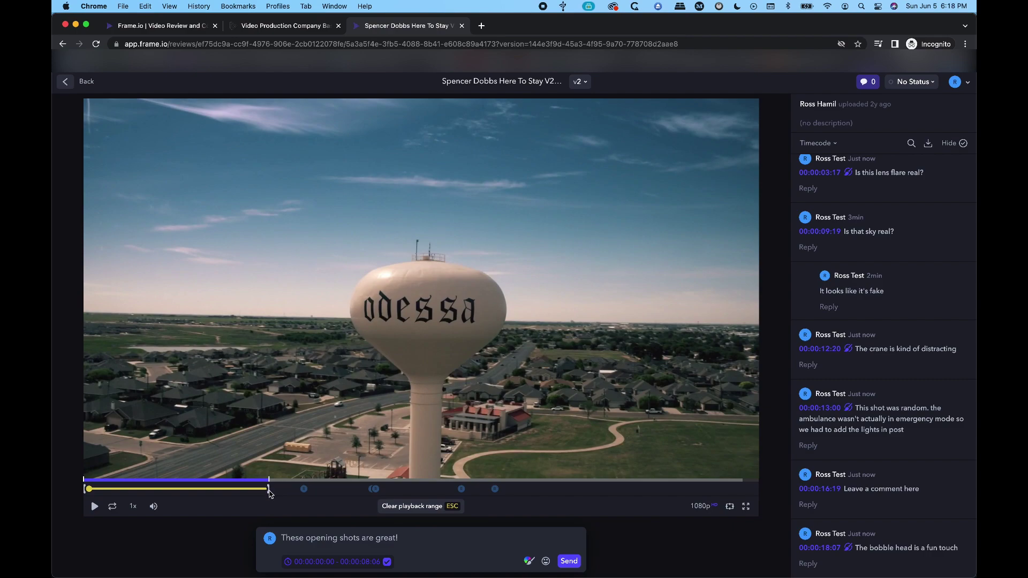
drag(269, 489, 327, 490)
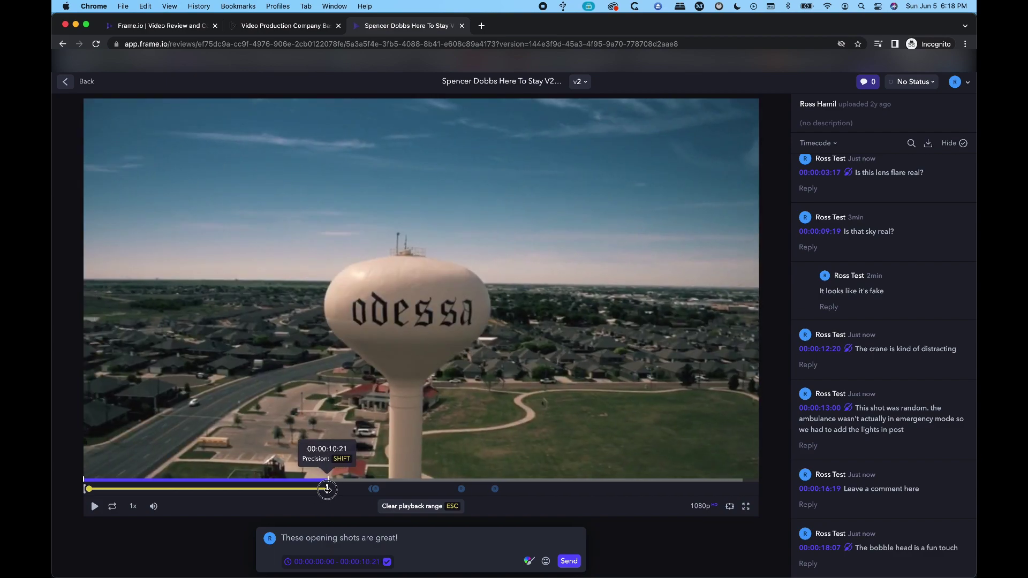
drag(328, 489, 361, 489)
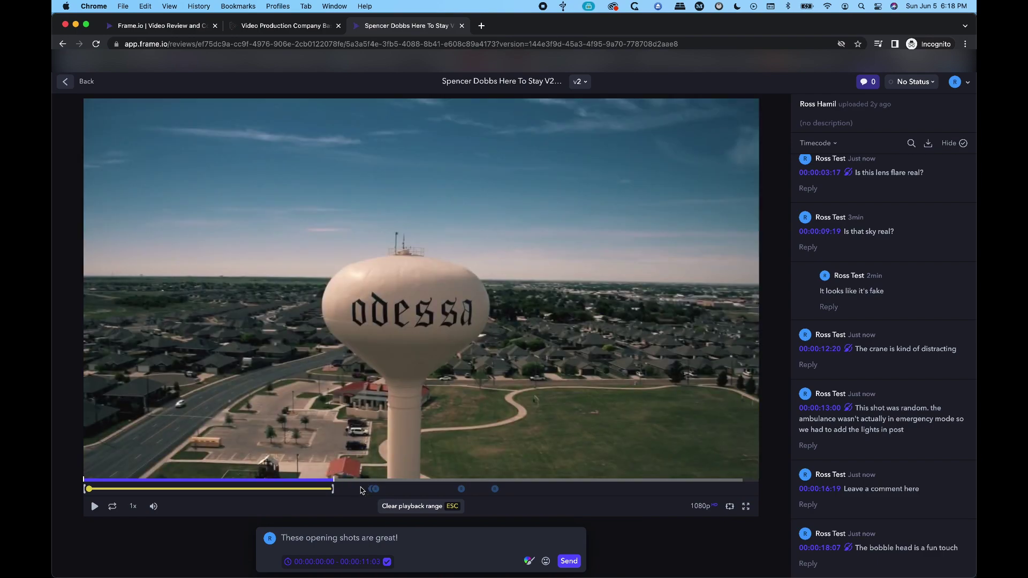
click(568, 560)
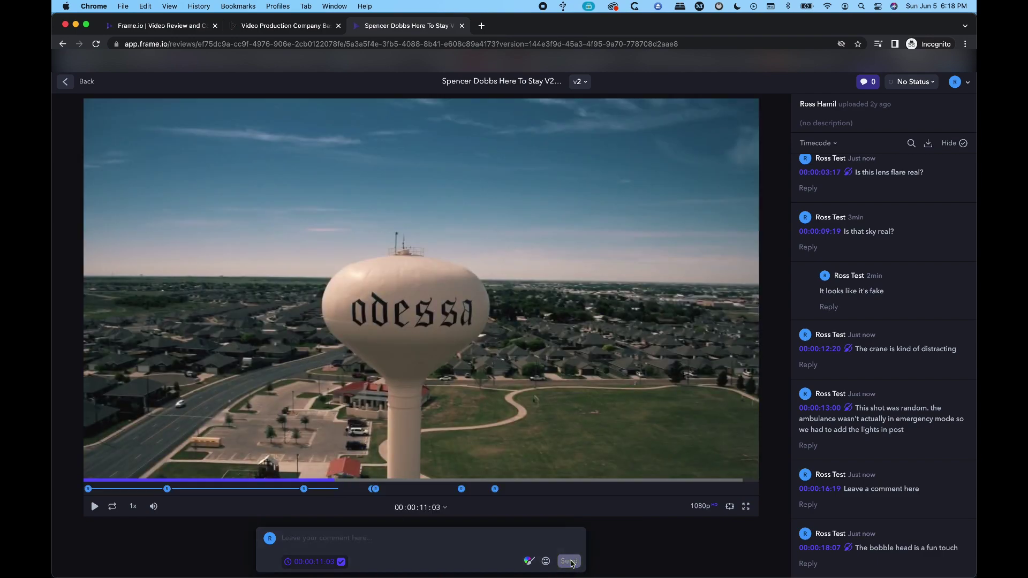
- Move playback back near the start of the video
mouse_move(91, 494)
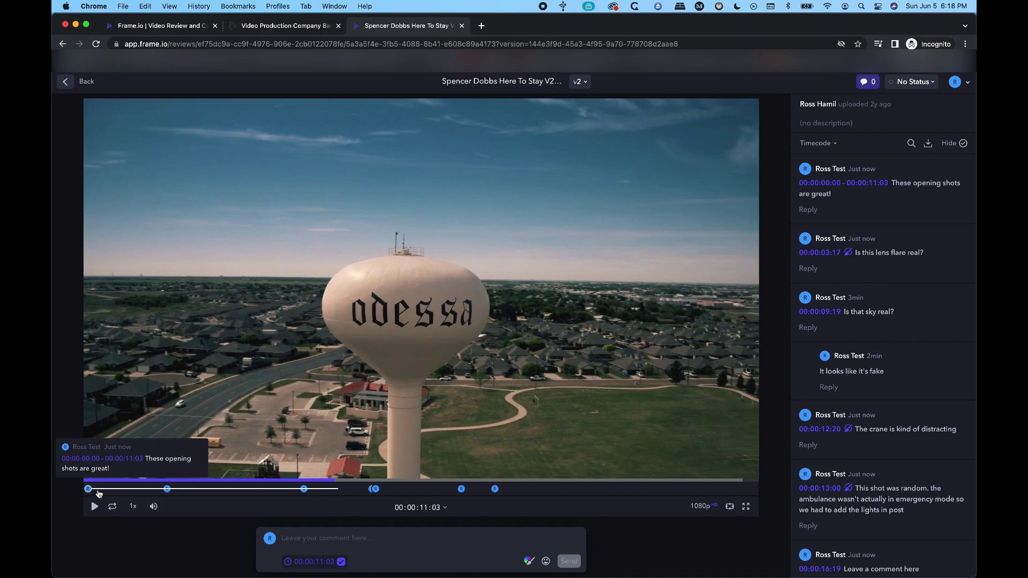
click(333, 482)
drag(333, 483, 149, 487)
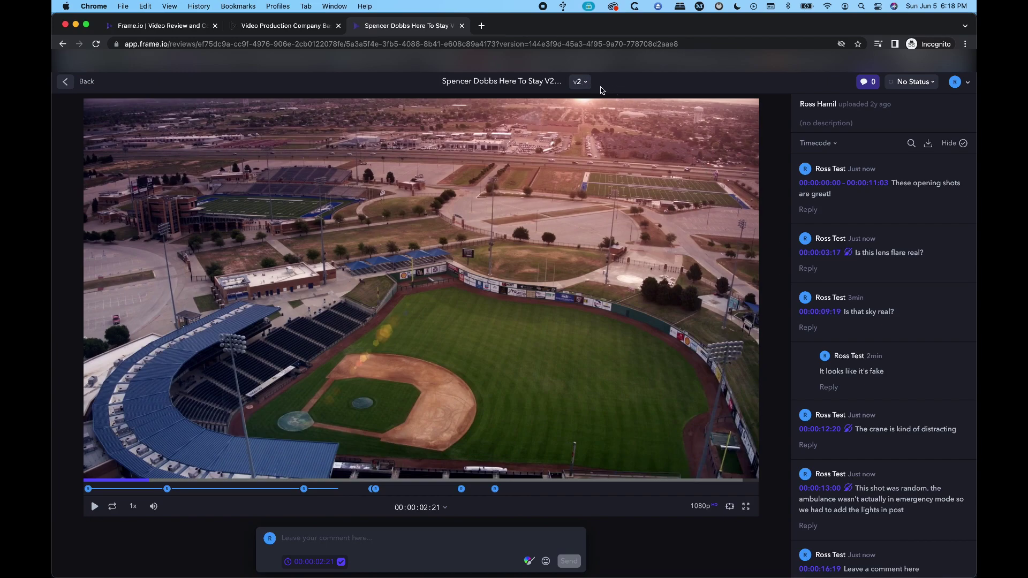
- Switch the player to version v1 and move playback to about seven seconds
click(585, 86)
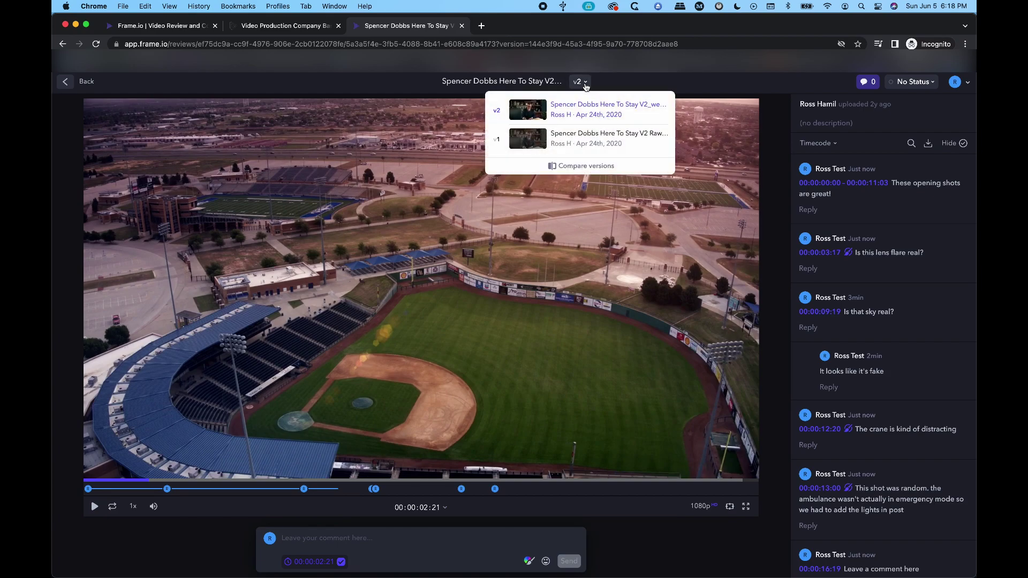
click(616, 134)
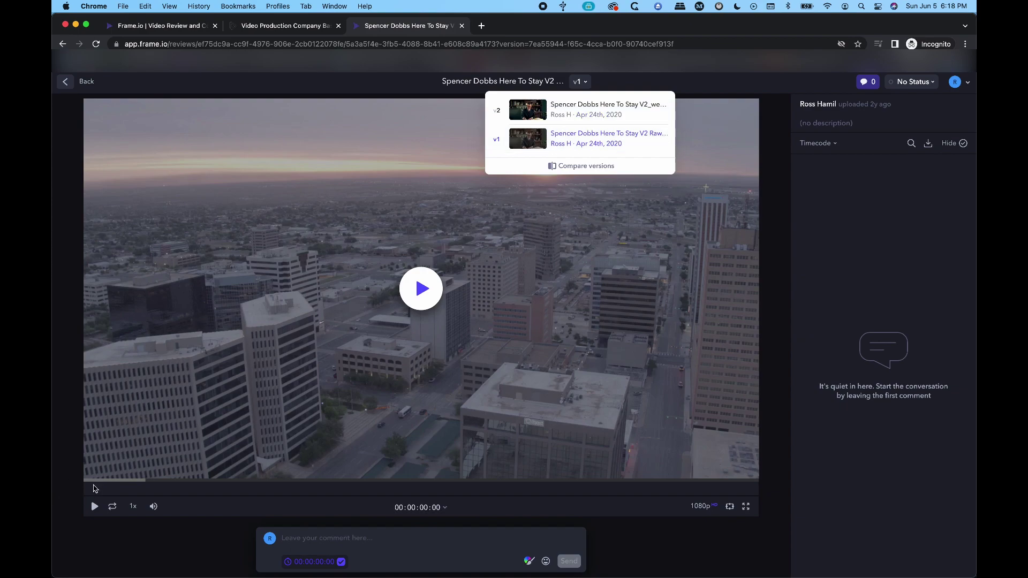
drag(91, 480, 128, 487)
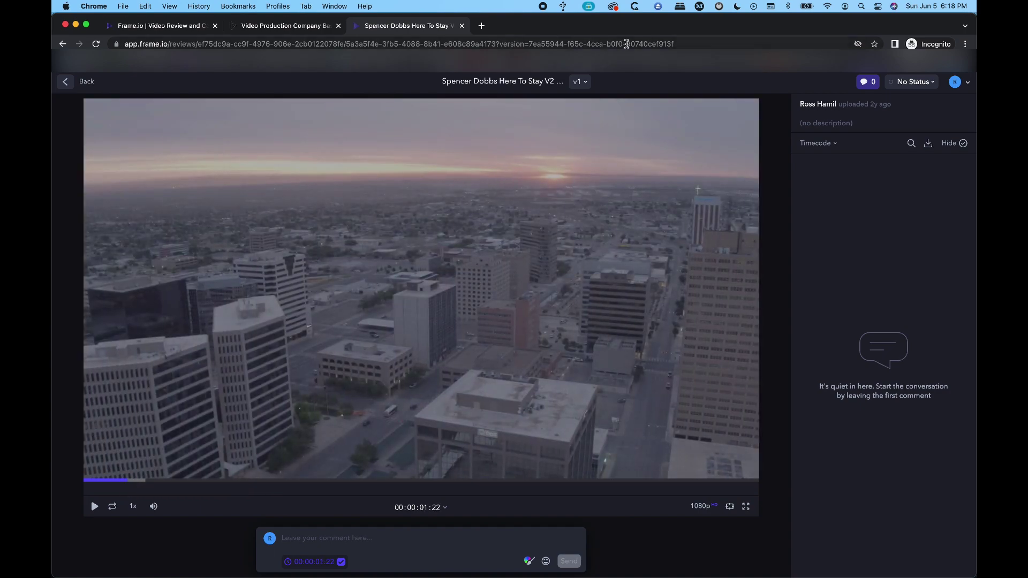
- Switch the player back to version v2 and skim the timeline to the stadium shot
click(580, 82)
click(579, 109)
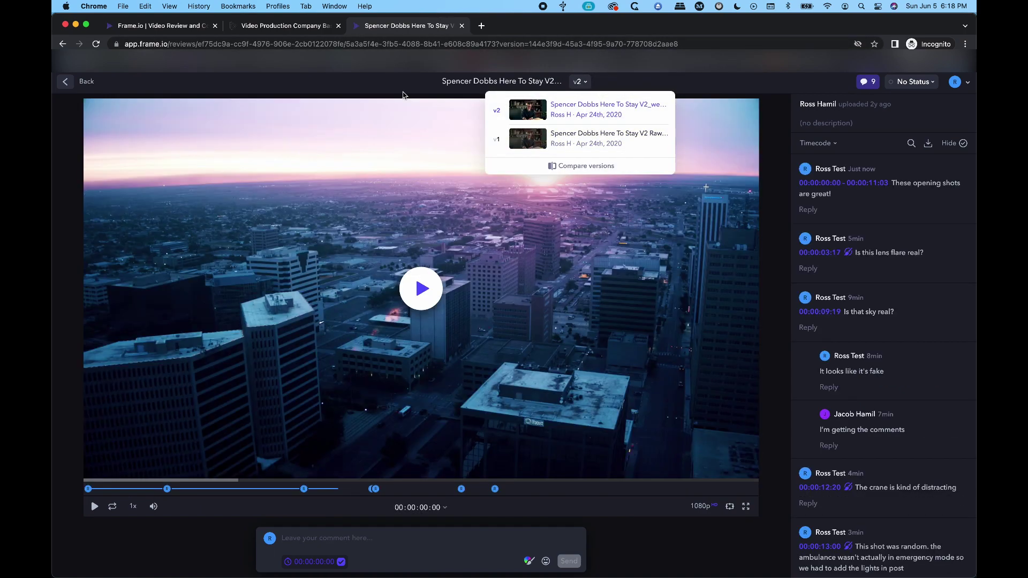
click(403, 94)
mouse_move(149, 476)
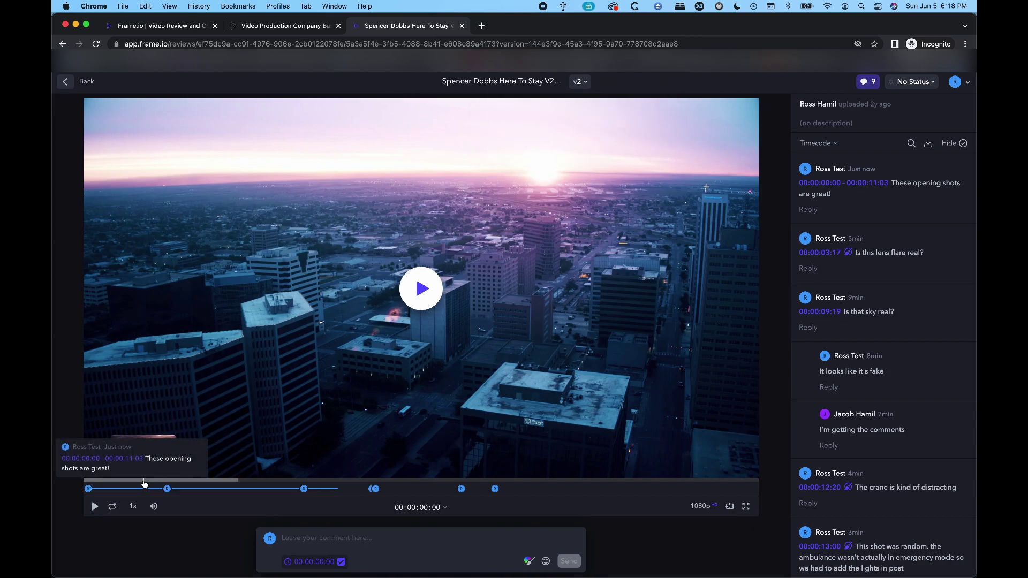
drag(147, 487, 122, 489)
click(579, 81)
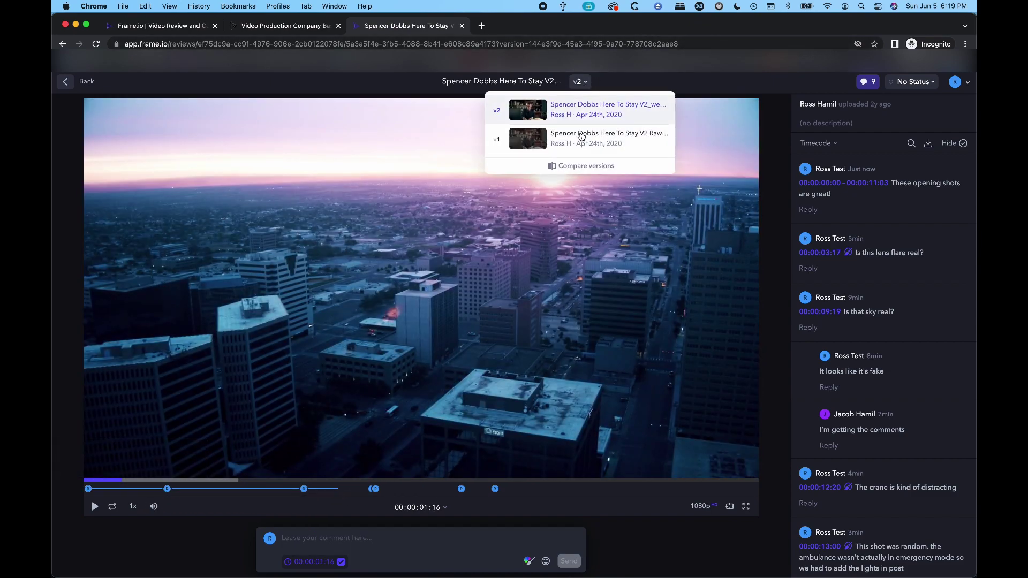
click(582, 167)
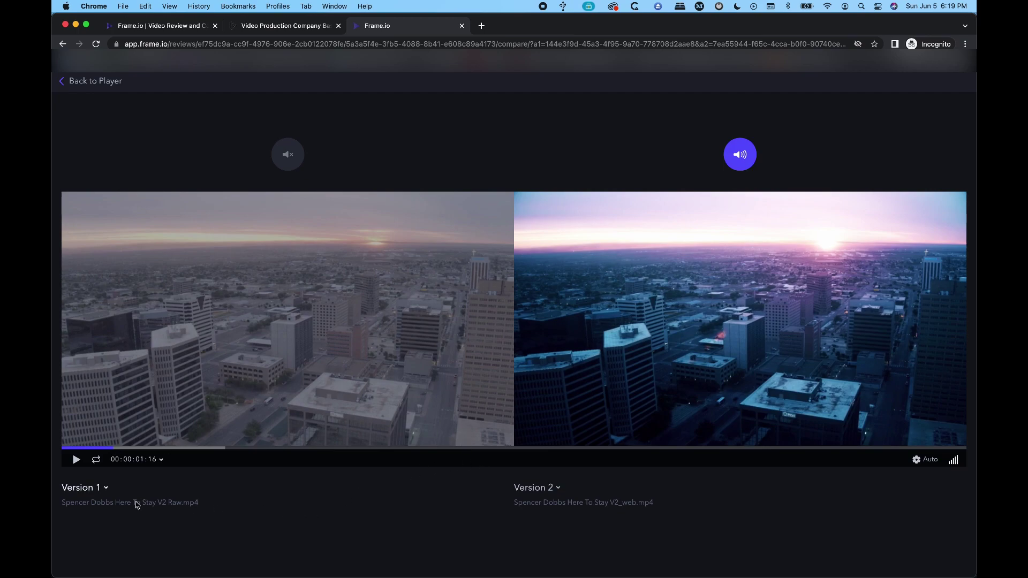
click(106, 490)
click(105, 487)
click(558, 489)
click(558, 488)
click(150, 448)
drag(150, 447, 432, 454)
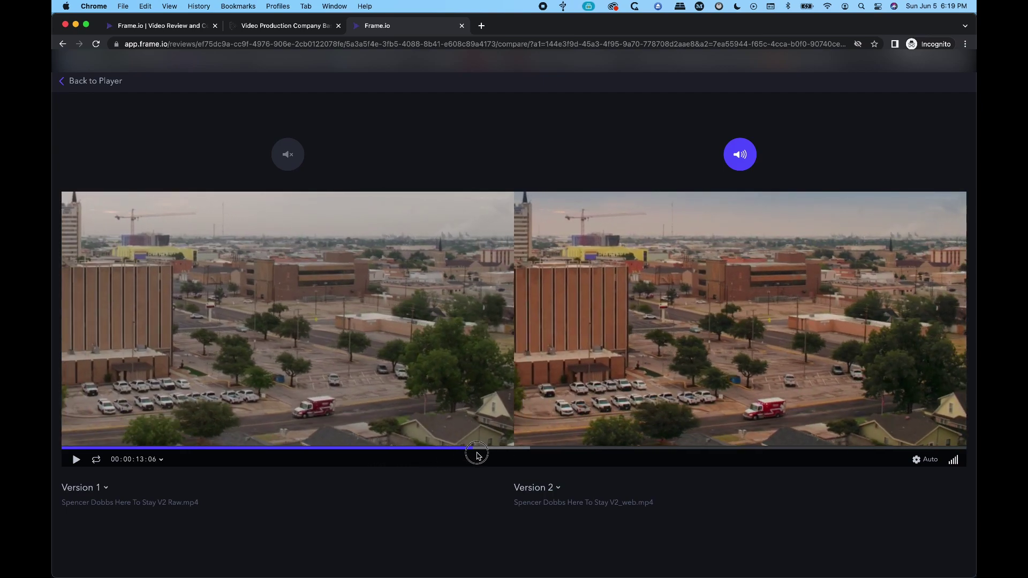
mouse_move(480, 456)
mouse_down()
mouse_move(553, 454)
mouse_move(470, 449)
mouse_move(480, 451)
mouse_up()
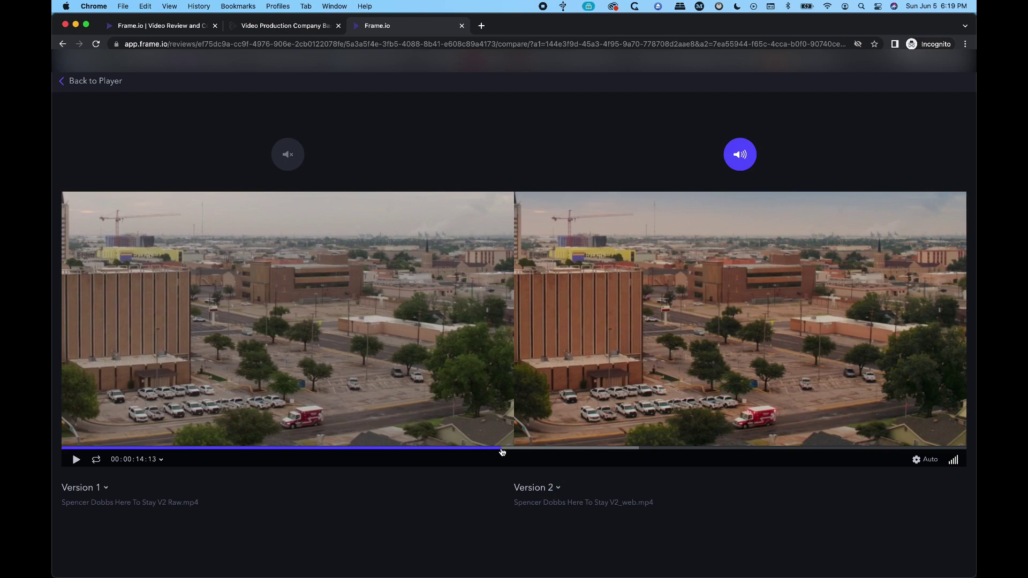
mouse_move(503, 452)
mouse_down()
mouse_move(484, 452)
mouse_move(523, 453)
mouse_move(488, 452)
mouse_up()
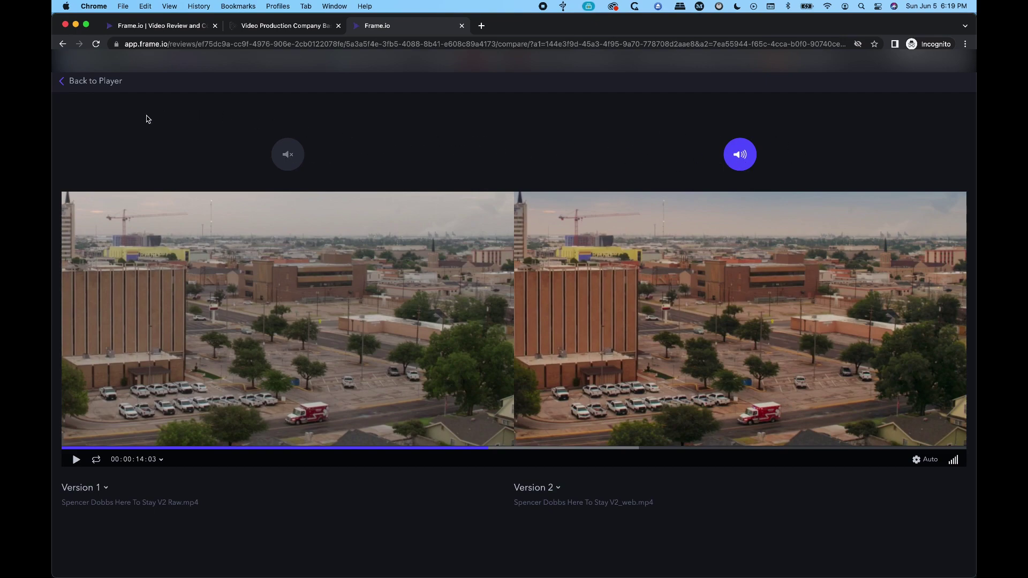
click(81, 83)
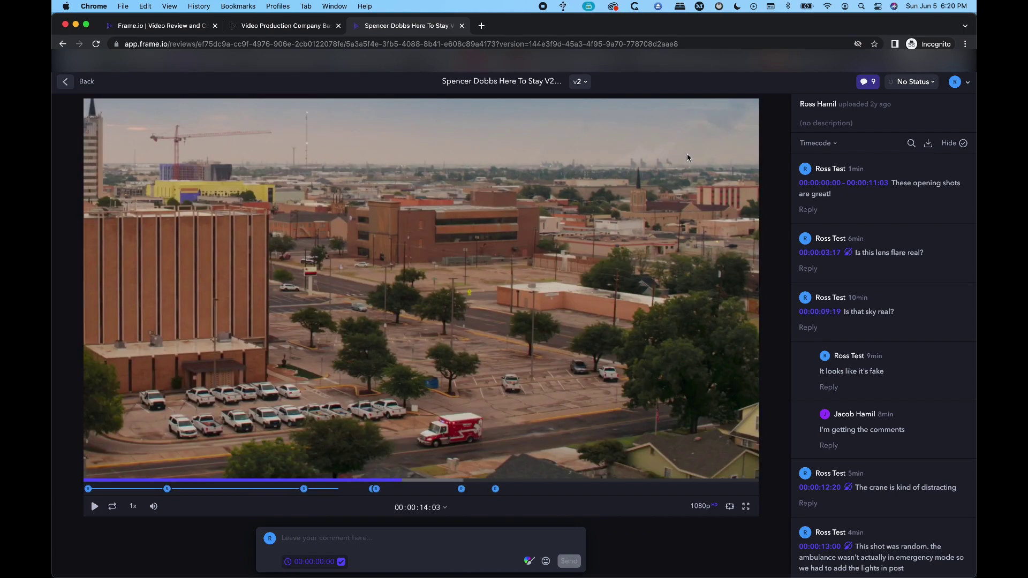
- Hide and reshow the comments panel twice
click(872, 86)
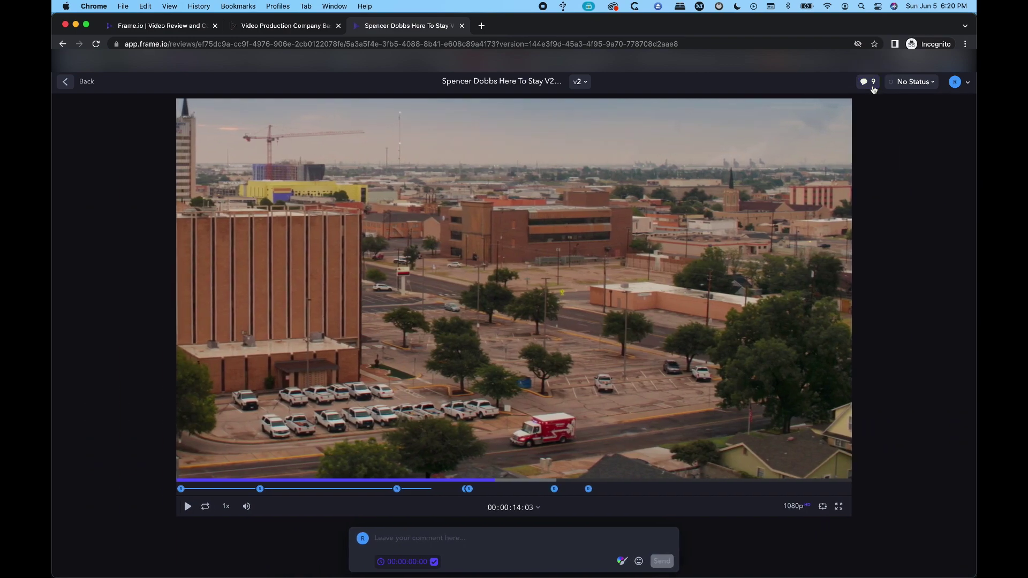
click(868, 87)
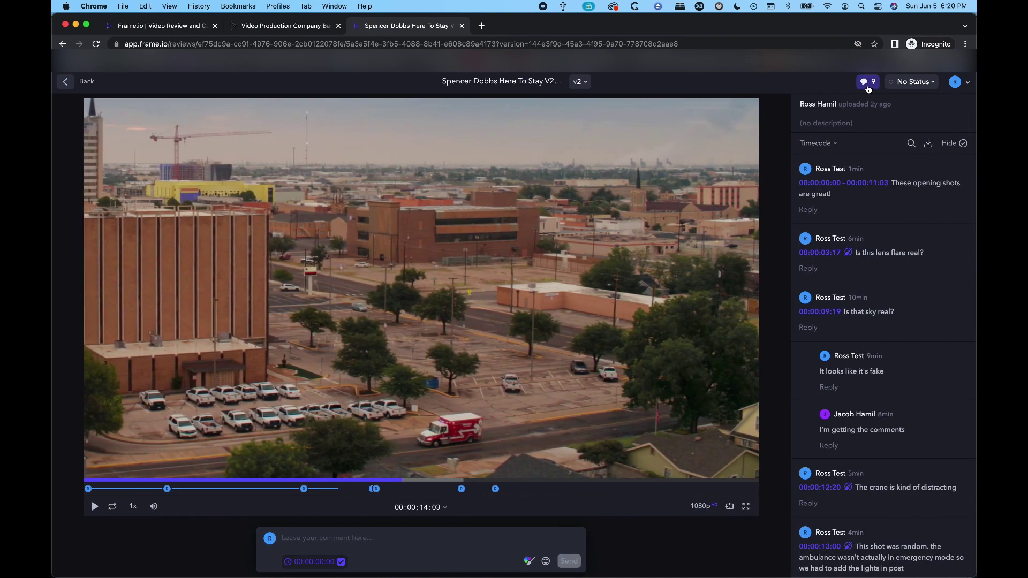
click(869, 87)
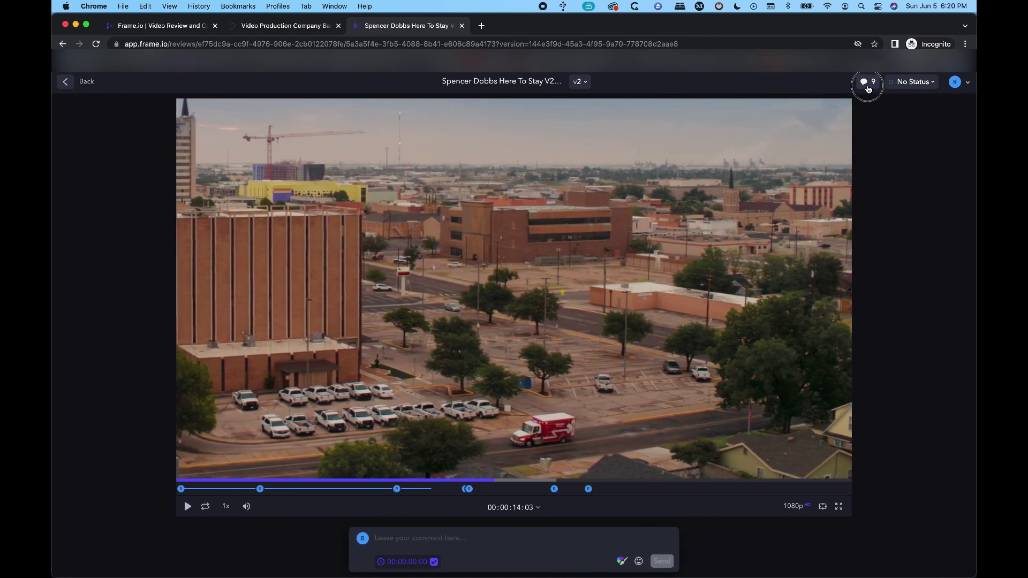
click(869, 87)
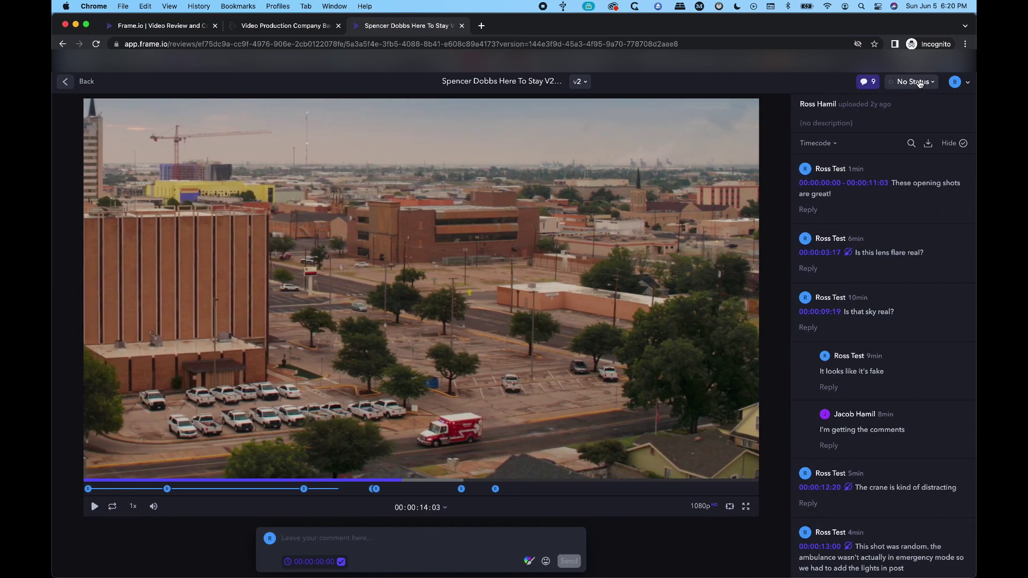
- Try the Needs Review and In Progress statuses, then settle on Approved
click(926, 82)
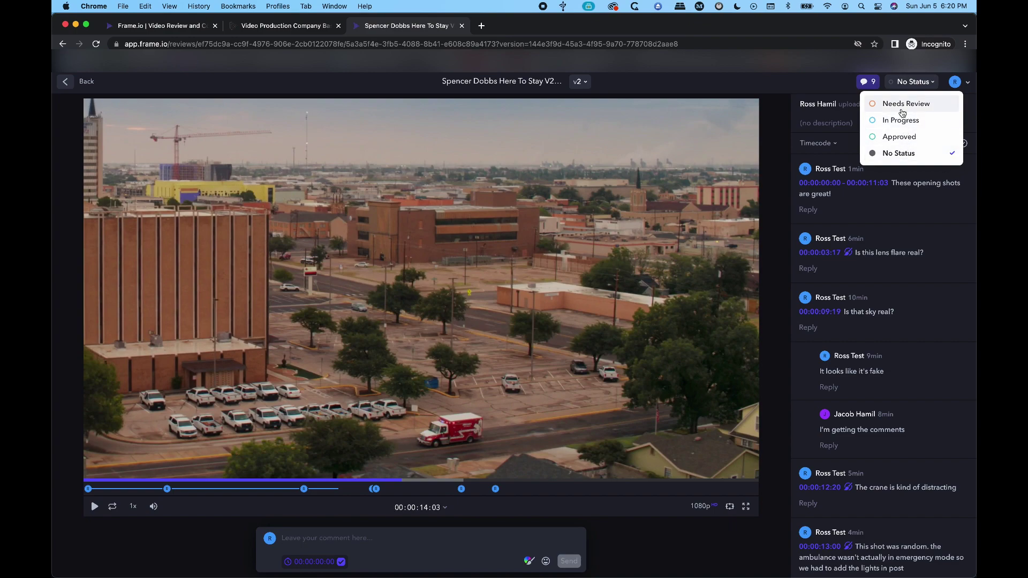
click(902, 106)
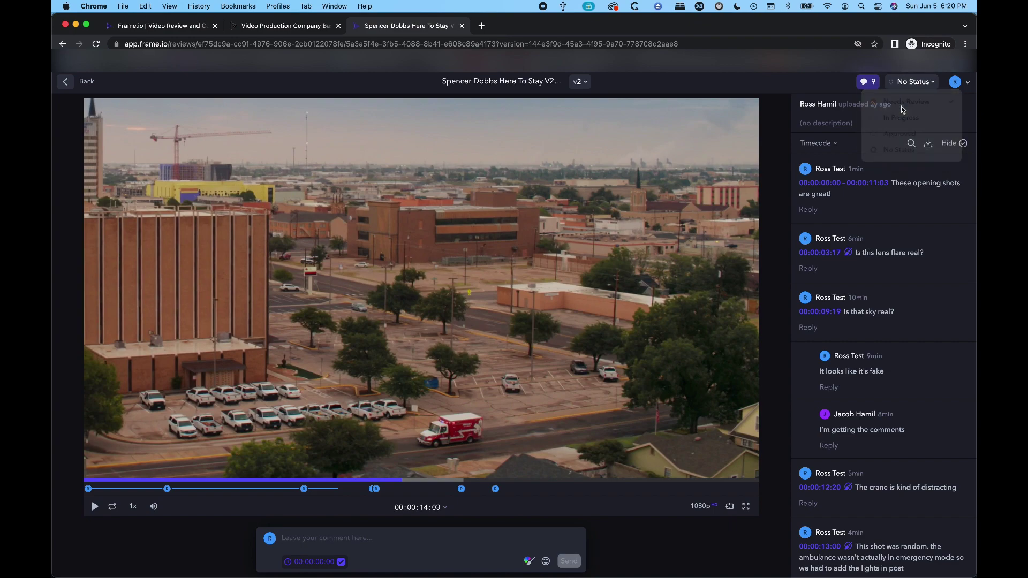
click(928, 82)
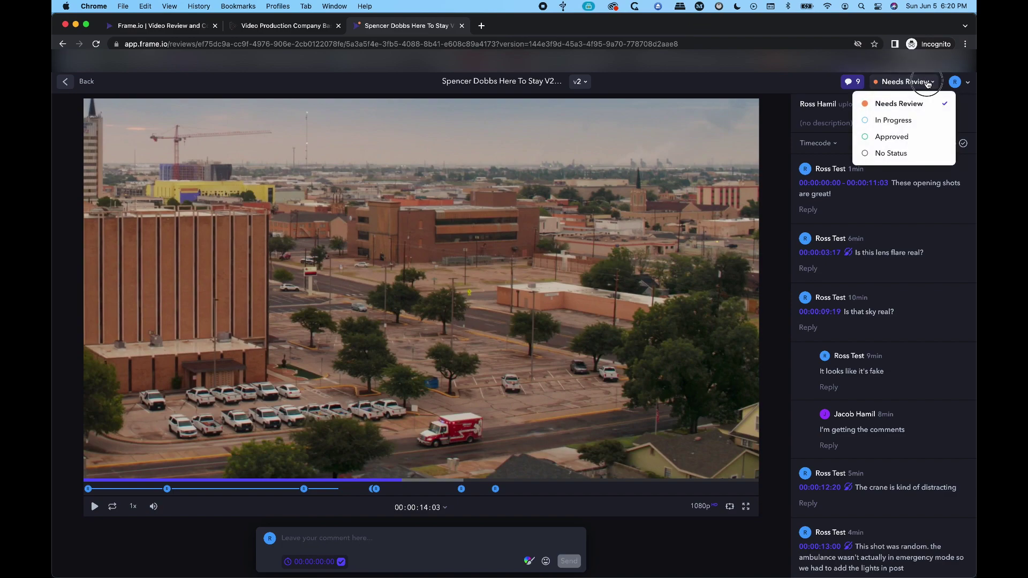
click(928, 83)
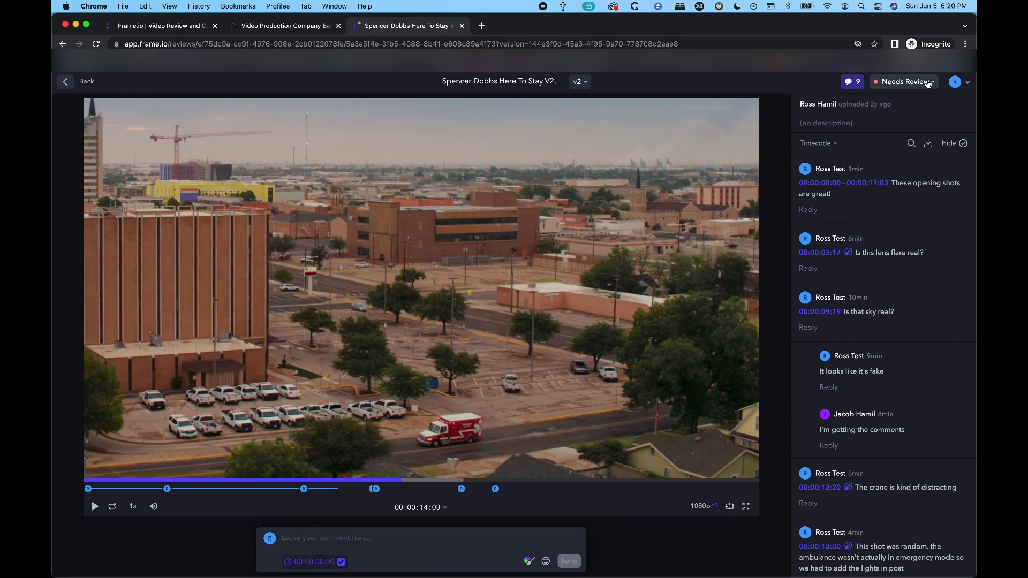
click(928, 82)
click(904, 123)
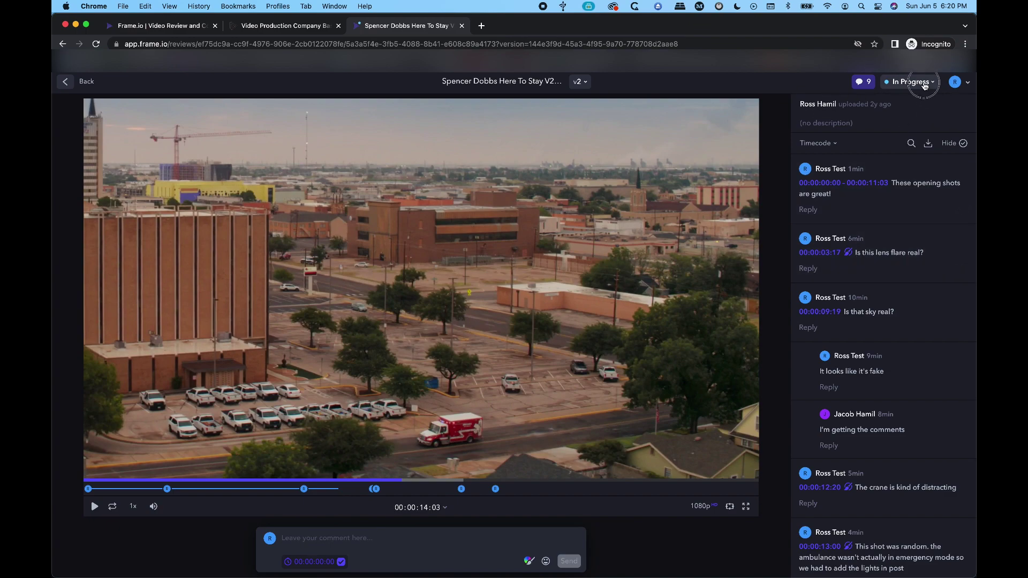
click(924, 83)
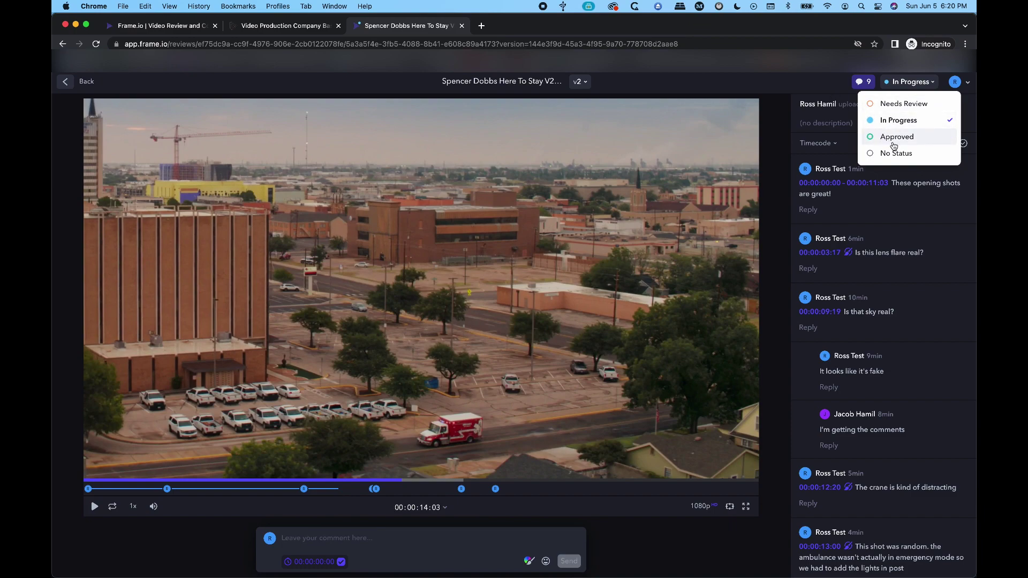
click(893, 143)
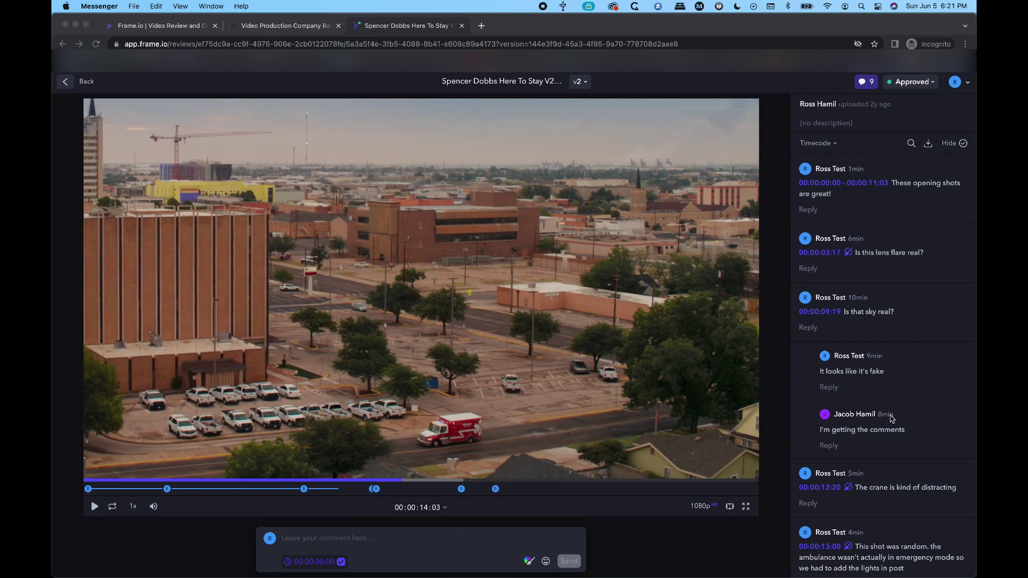
- Select the 'I'm getting the comments' reply in the 'Is that sky real?' thread
scroll(910, 420, down, 3)
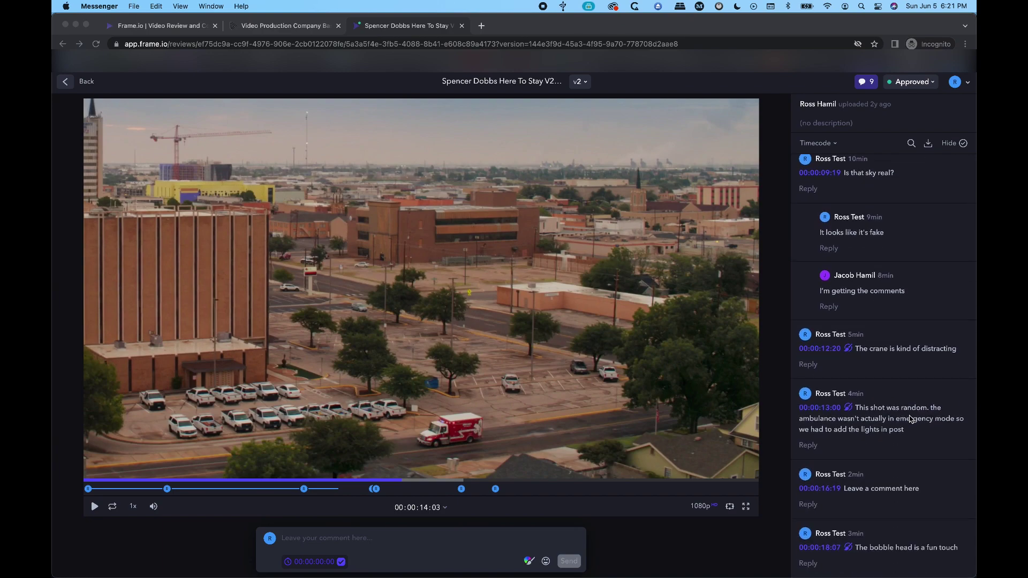
scroll(911, 419, up, 3)
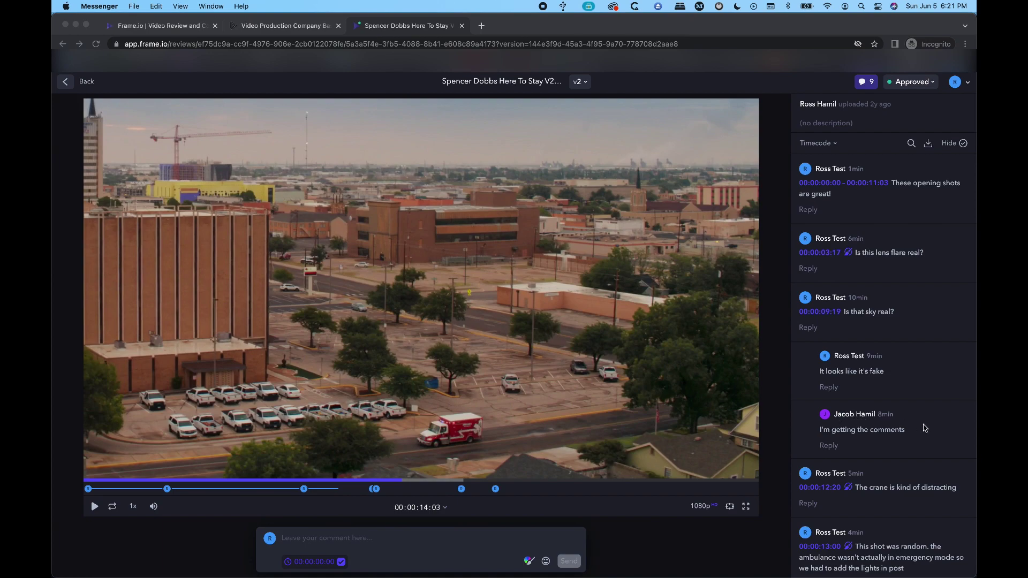
click(913, 436)
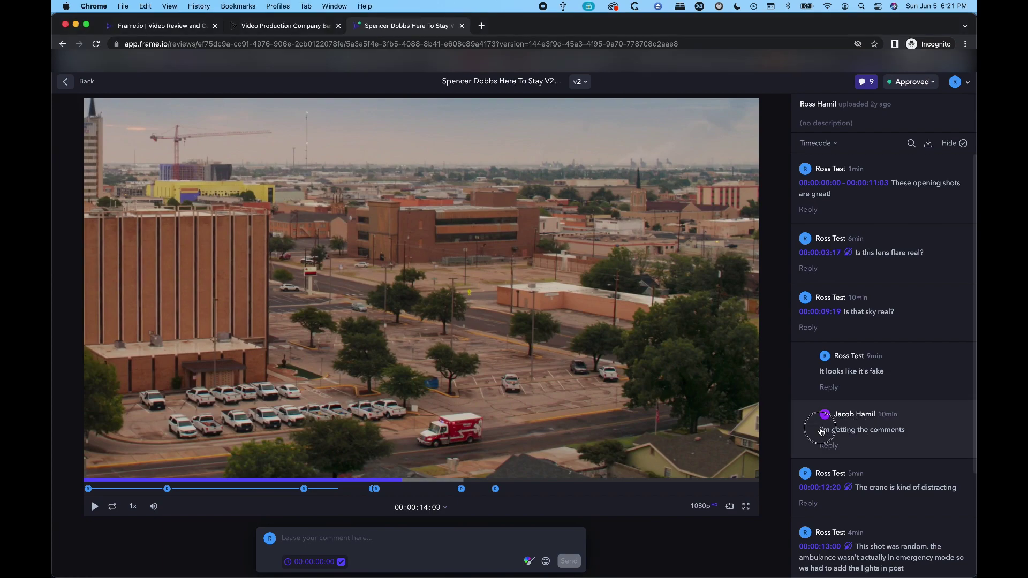
drag(821, 428, 922, 435)
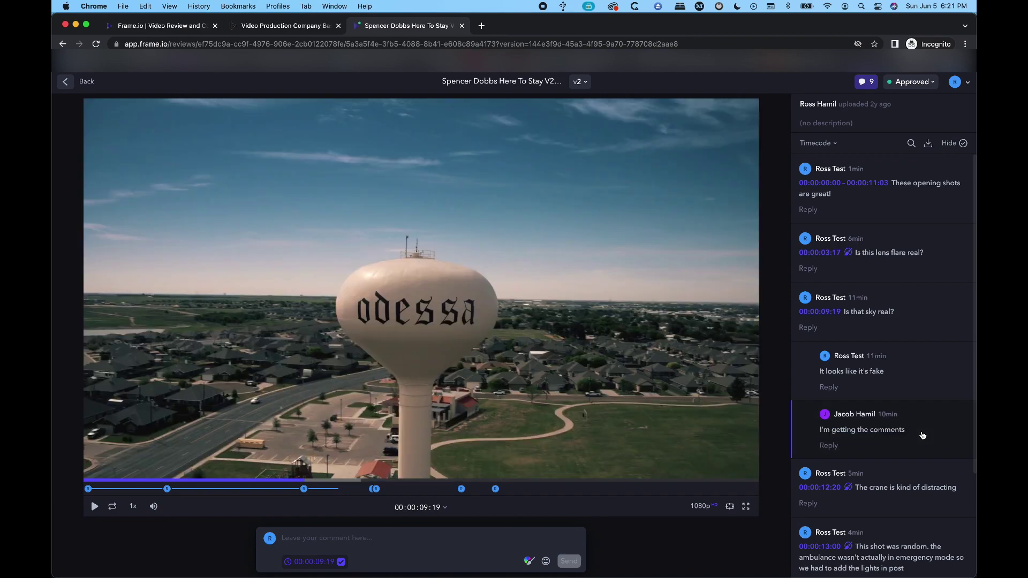
click(915, 318)
click(913, 369)
click(913, 428)
- Reply 'thanks. I'm doing a tutorial' in the sky thread and scroll to confirm it posted
click(831, 448)
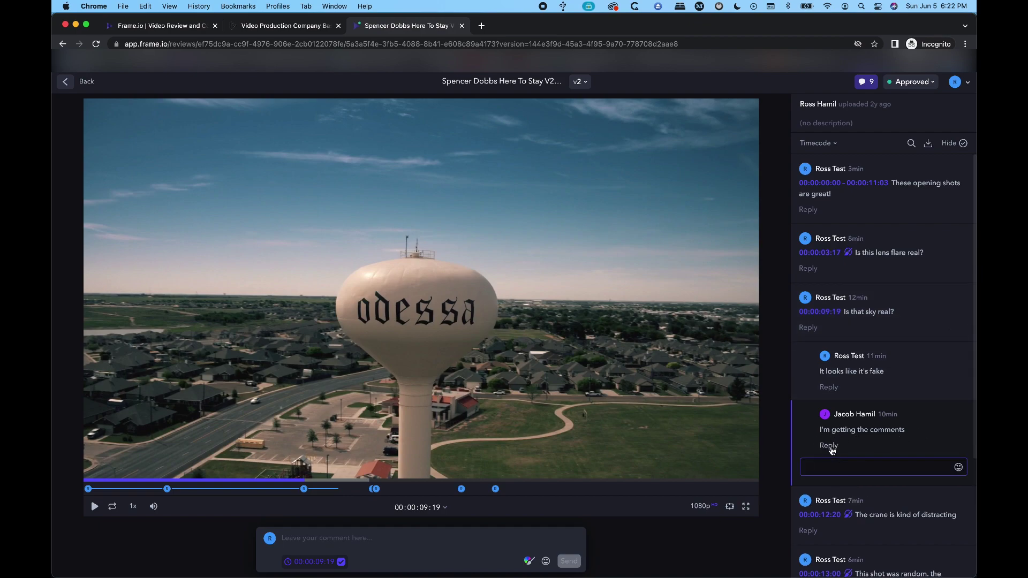
text(I'm)
key(BackSpace)
key(BackSpace)
text(thanks I. I'm doing a tutorial)
key(Return)
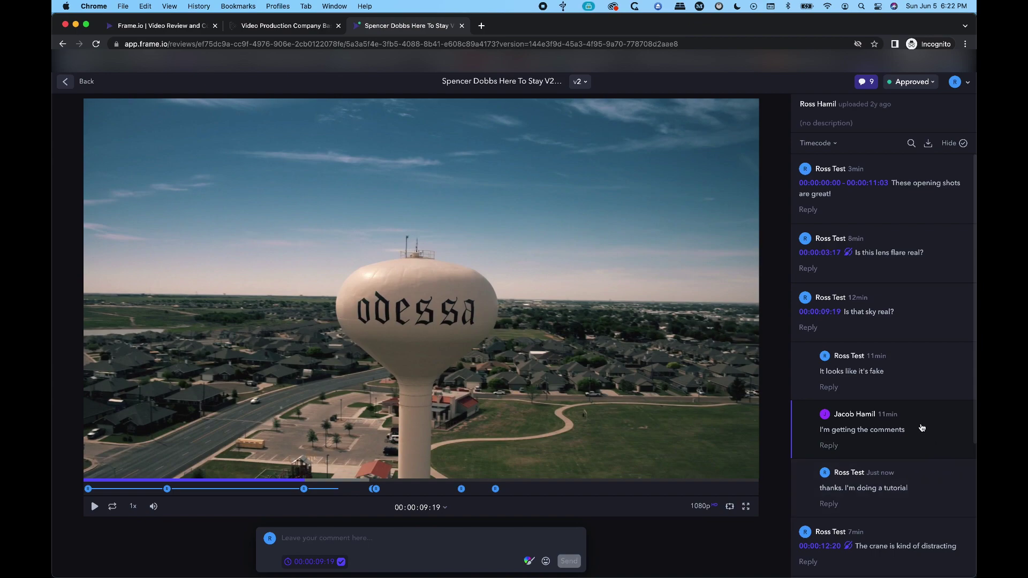
scroll(921, 428, down, 3)
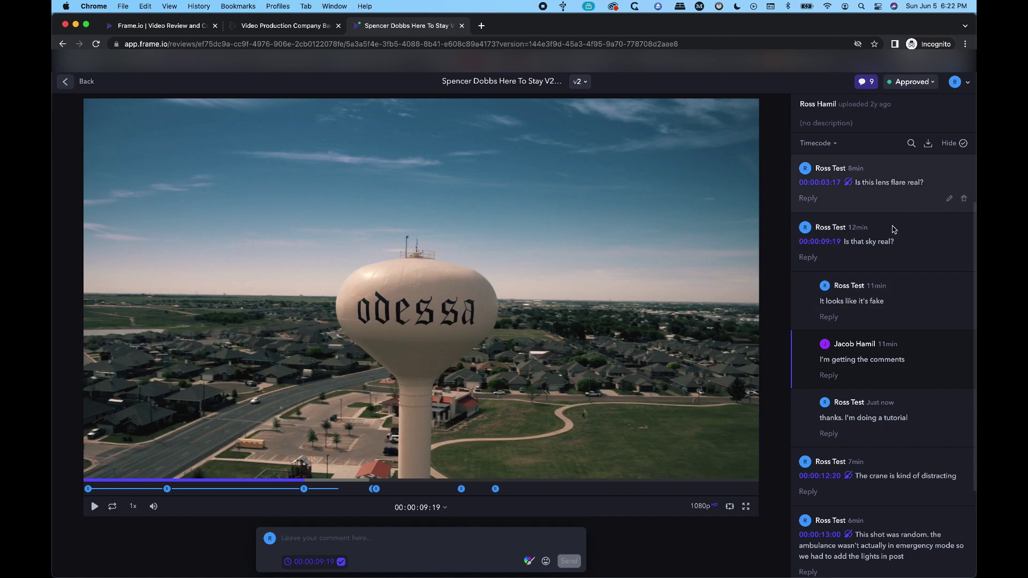
scroll(913, 371, down, 3)
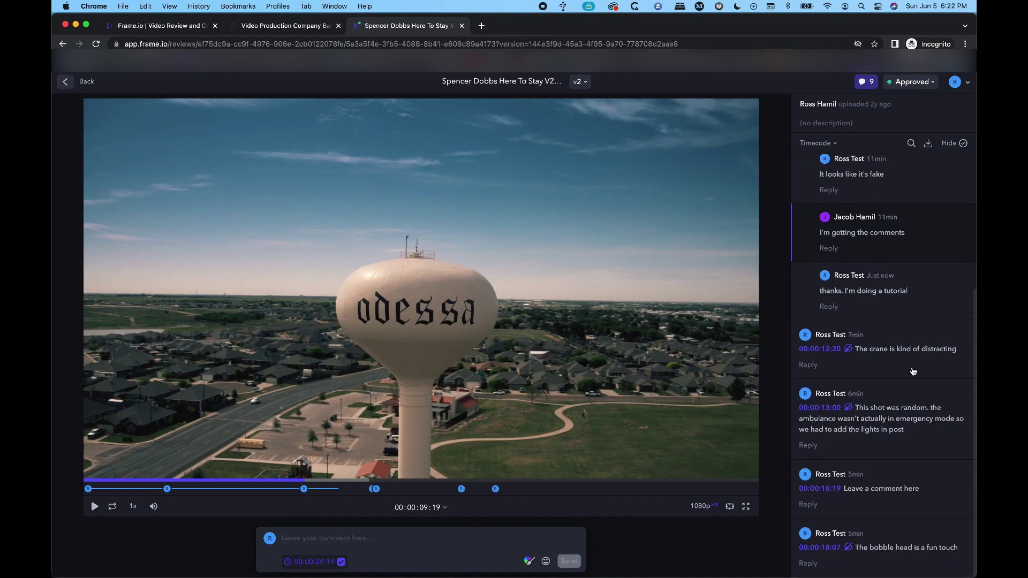
scroll(913, 371, up, 3)
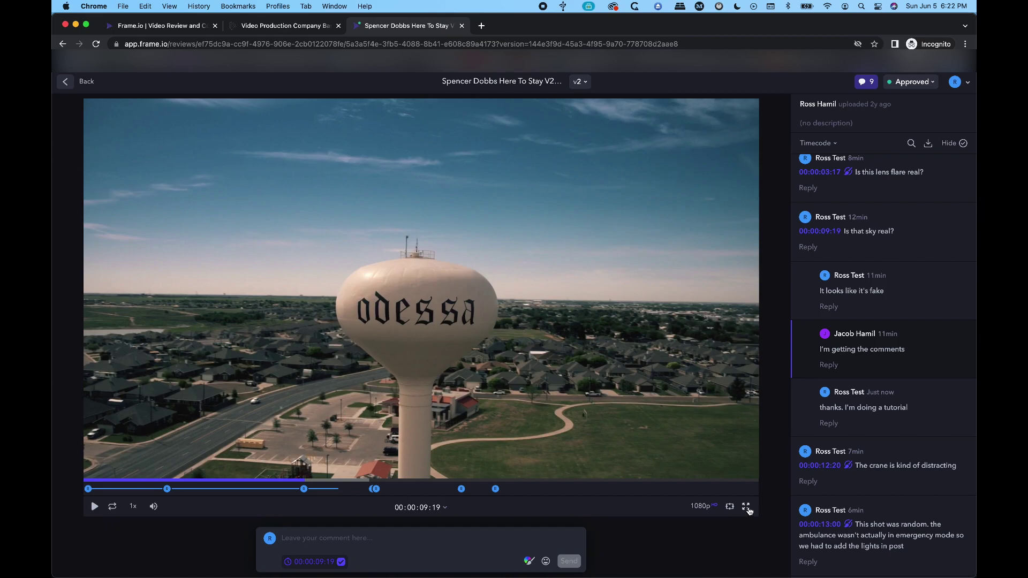
click(746, 506)
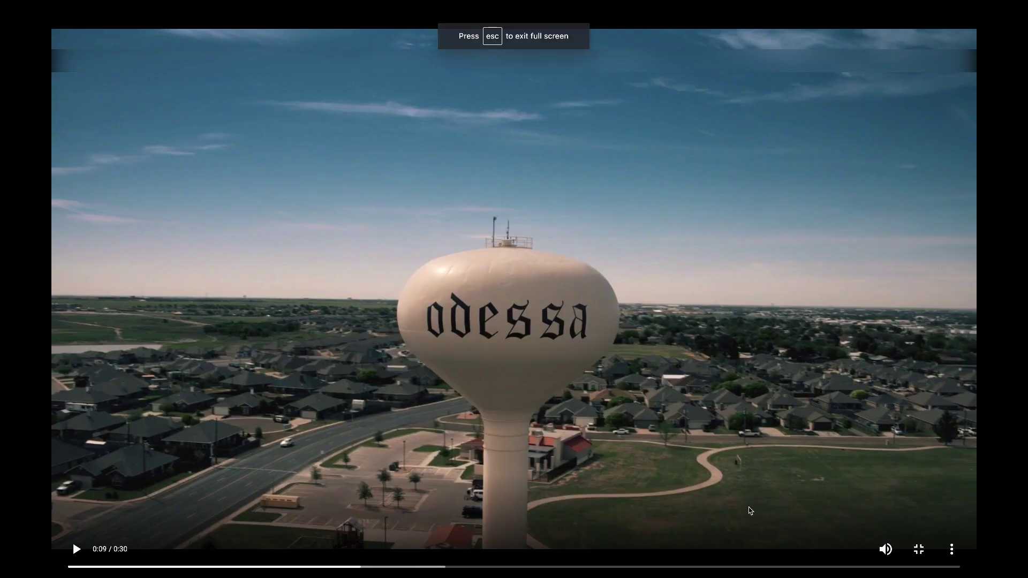
click(922, 553)
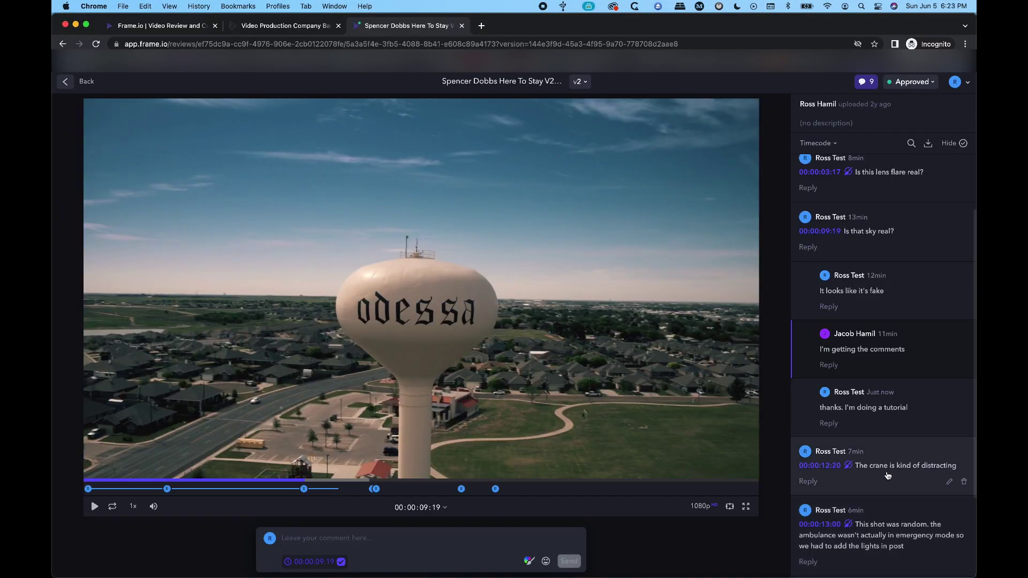
scroll(890, 478, up, 3)
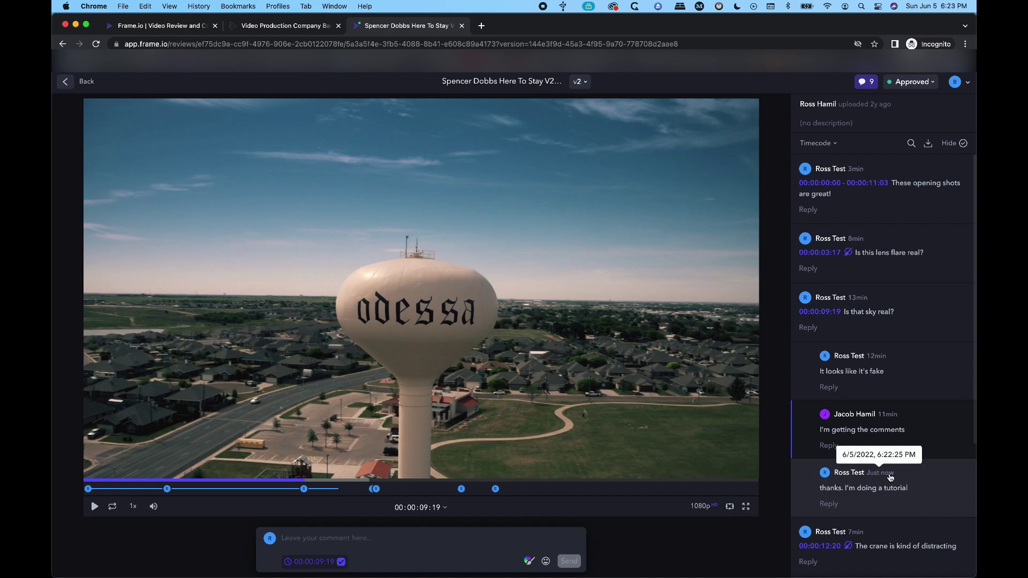